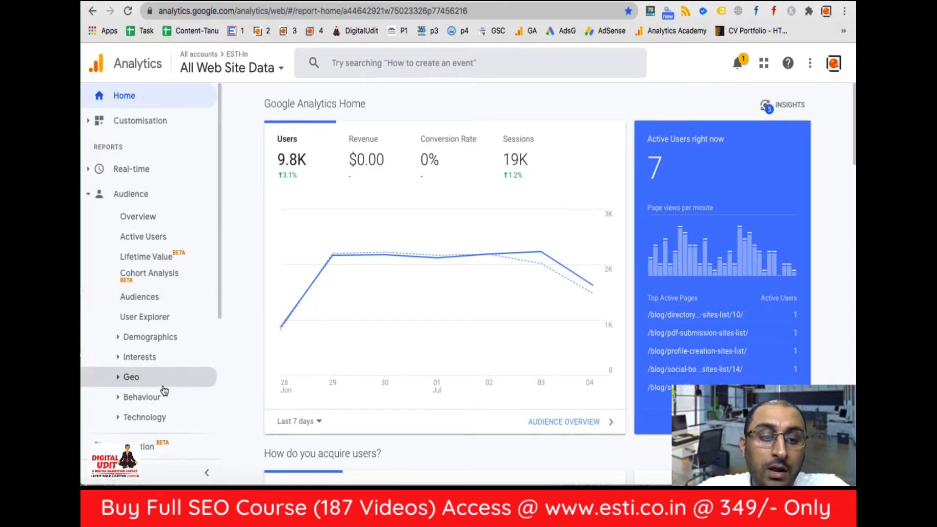
Step: Look over the report categories and the user acquisition chart on the Analytics home page
scroll(146, 360, "down", 3)
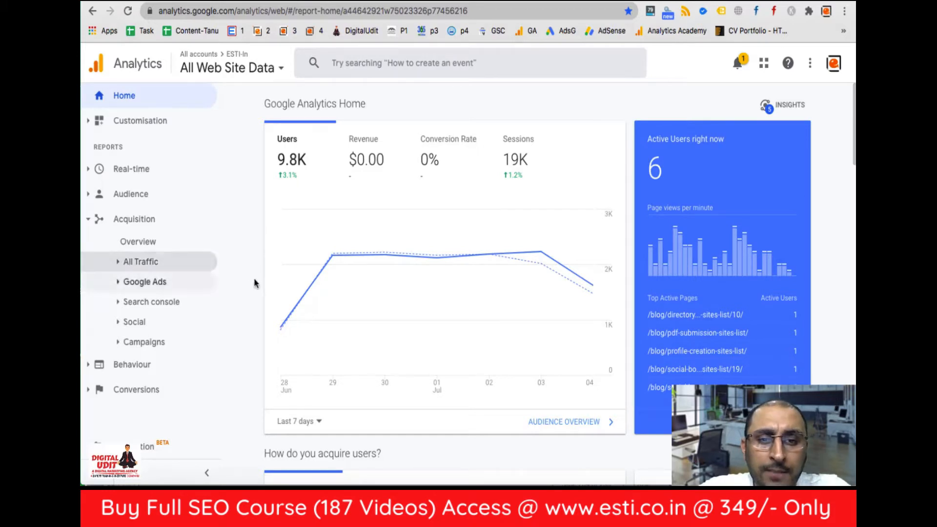
scroll(240, 326, "down", 3)
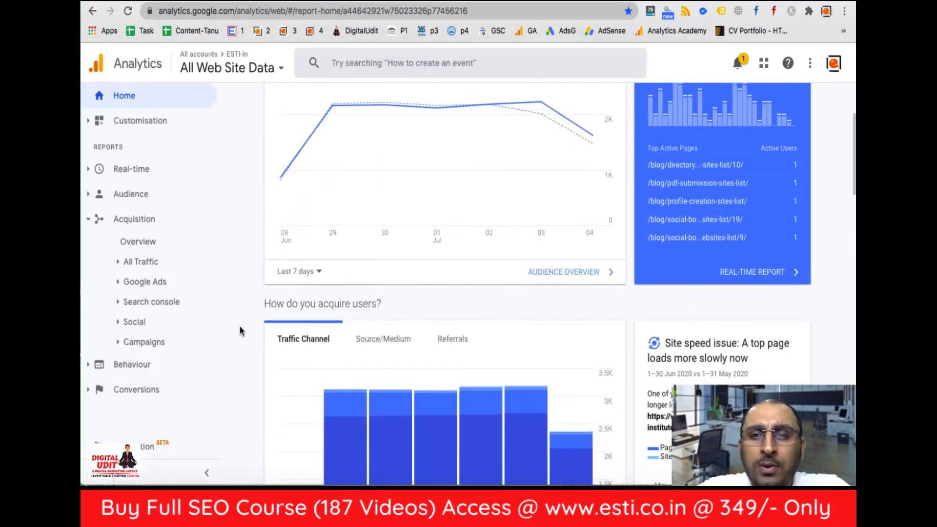
scroll(239, 326, "down", 4)
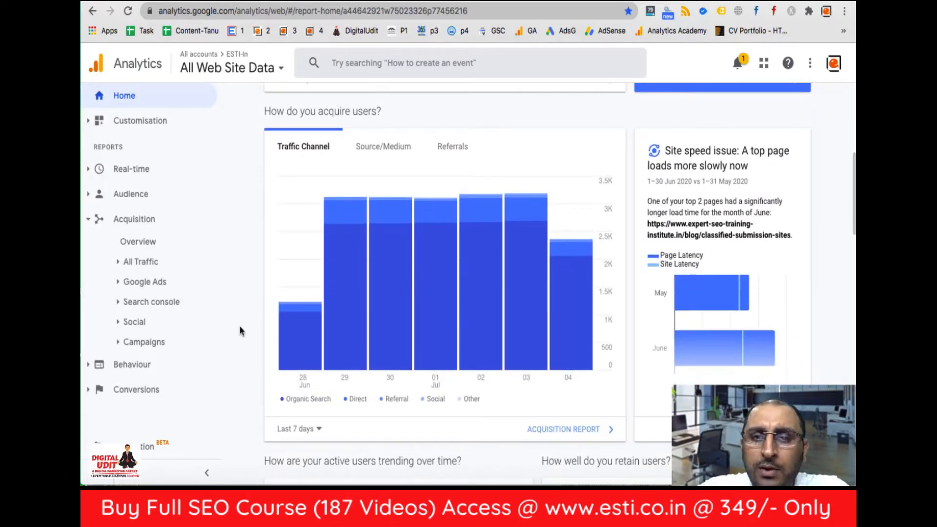
scroll(240, 331, "up", 7)
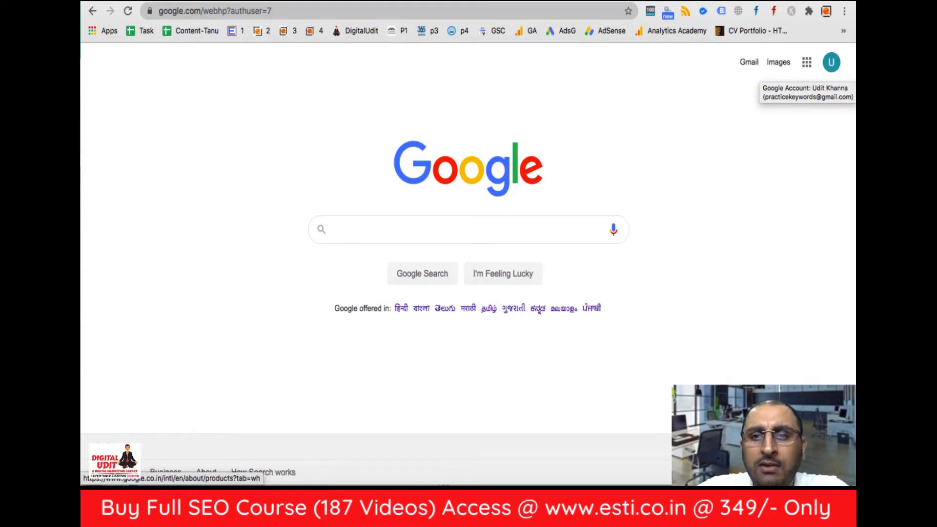
Step: Return to the Analytics home page and check the list of signed-in Google accounts
left_click(590, 1)
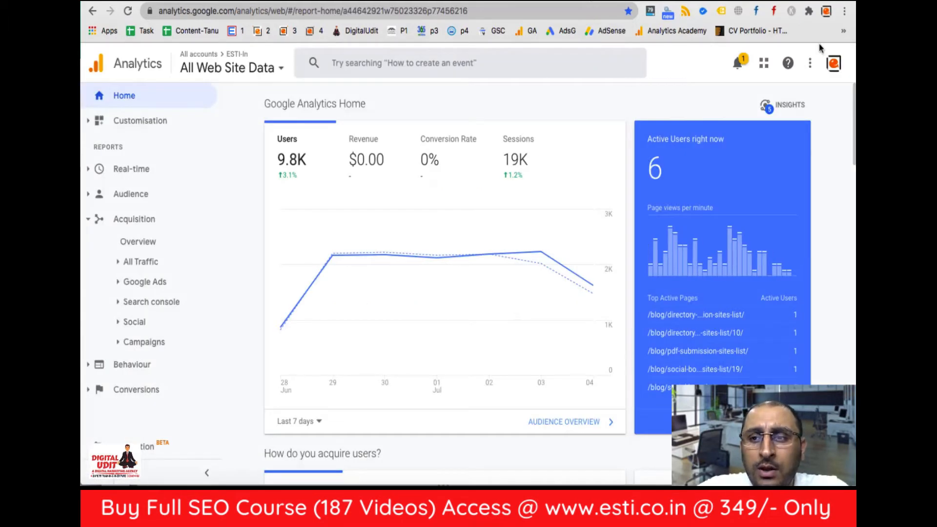
left_click(833, 70)
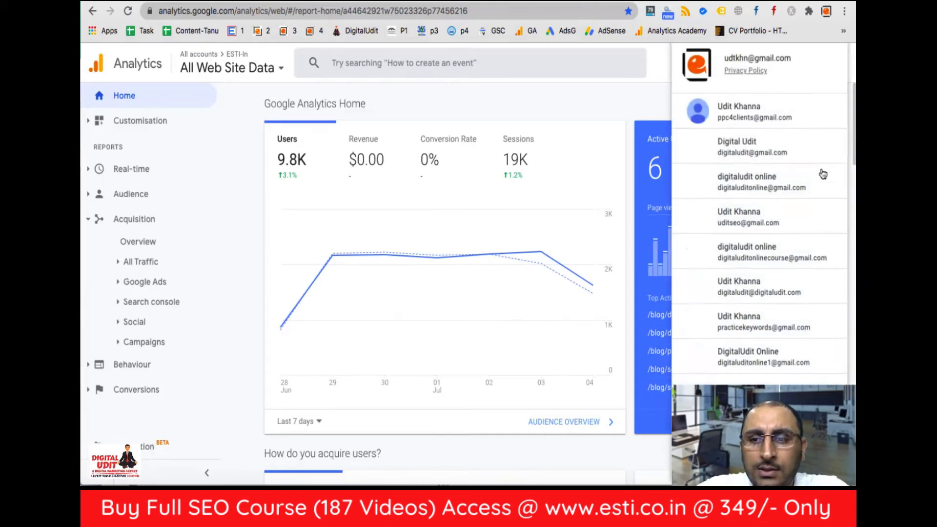
left_click(622, 96)
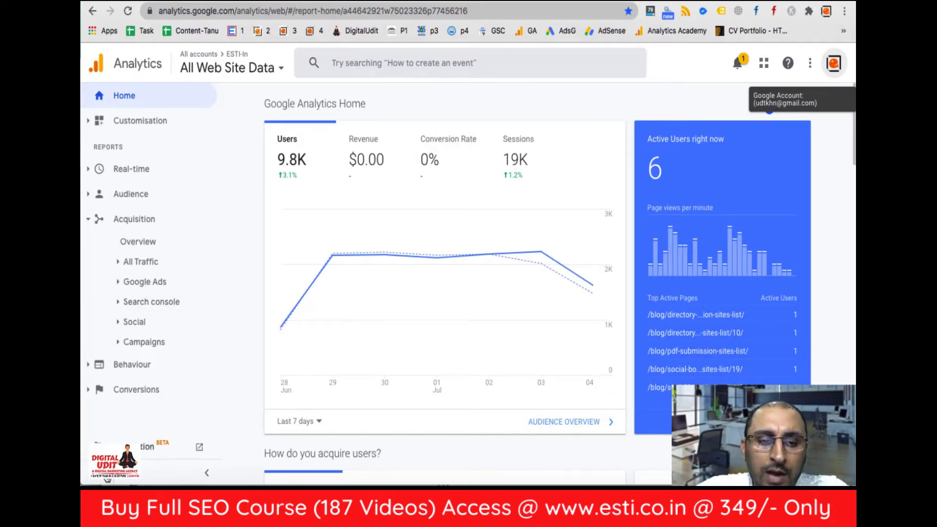
Step: Open the new account form from the admin settings and check the limit on the number of accounts
left_click(104, 479)
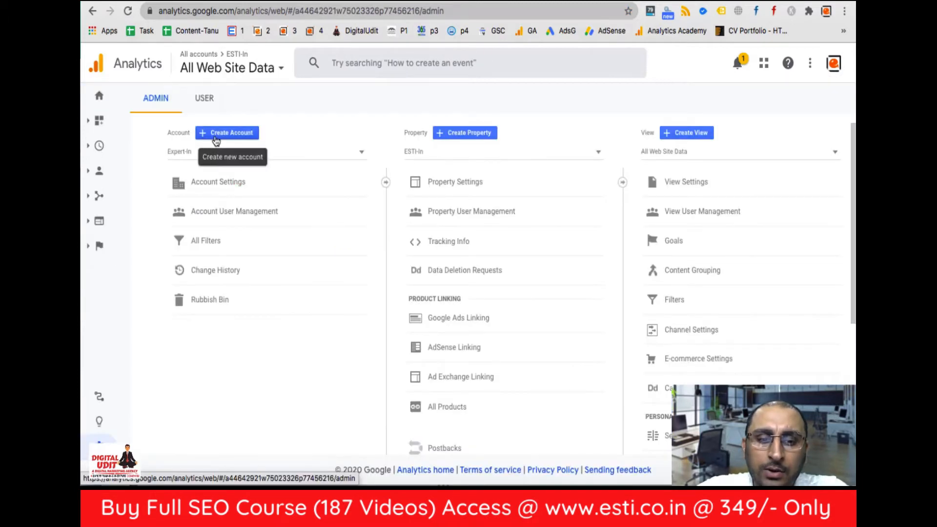
left_click(216, 137)
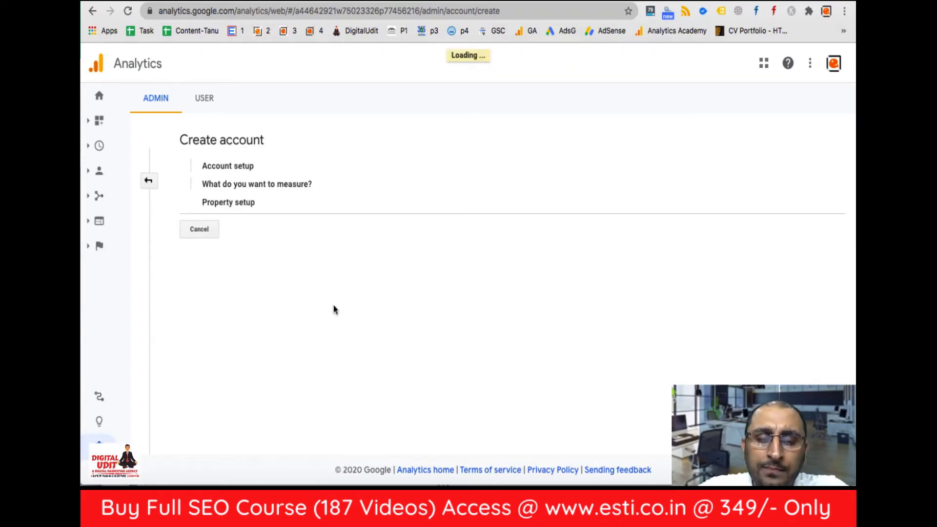
scroll(334, 309, "down", 10)
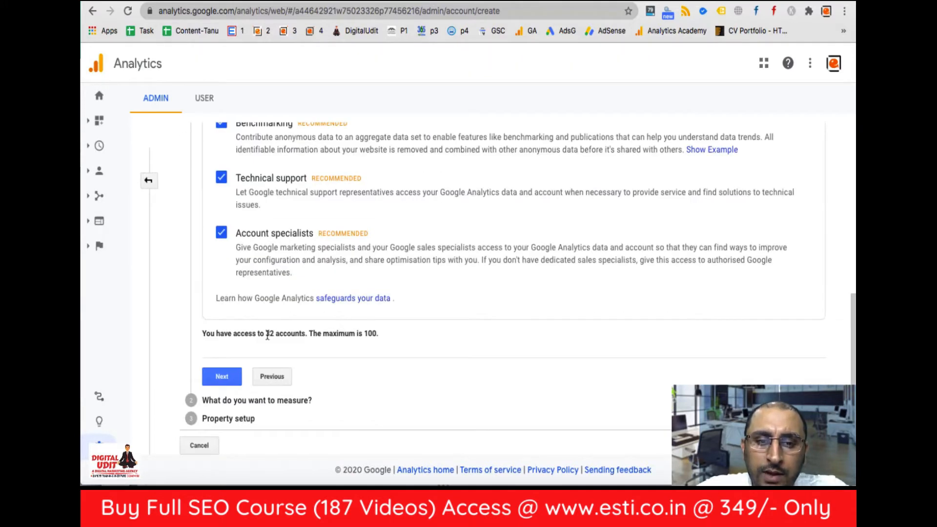
left_click_drag(266, 335, 397, 336)
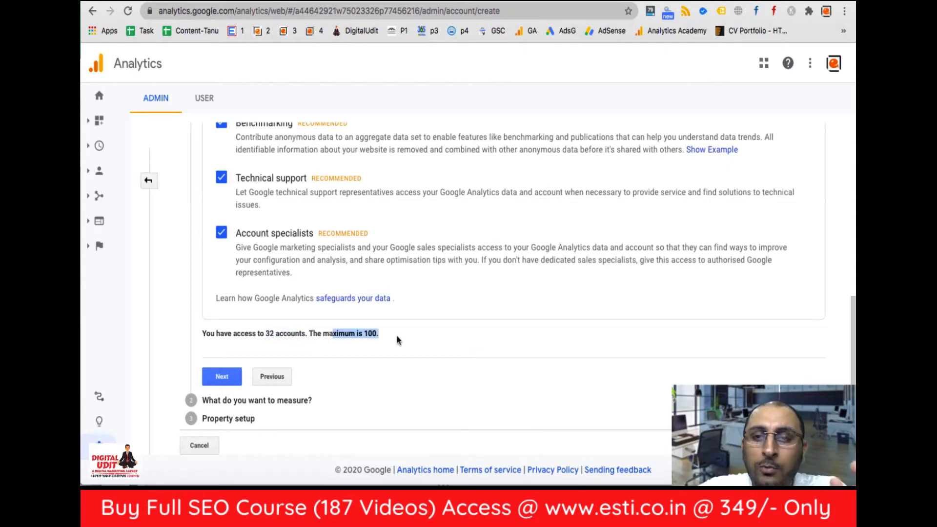
scroll(397, 337, "up", 10)
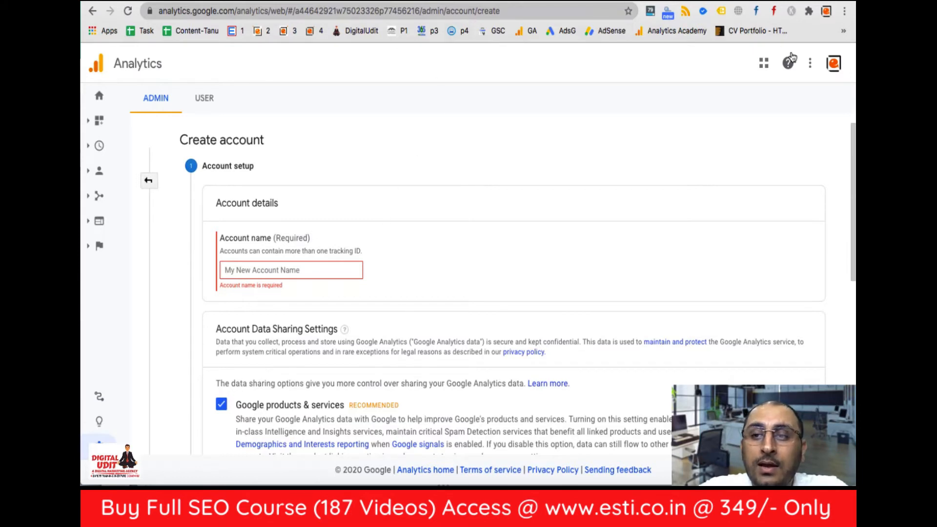
Step: Switch to the practice Google account and start the free Analytics setup
left_click(834, 65)
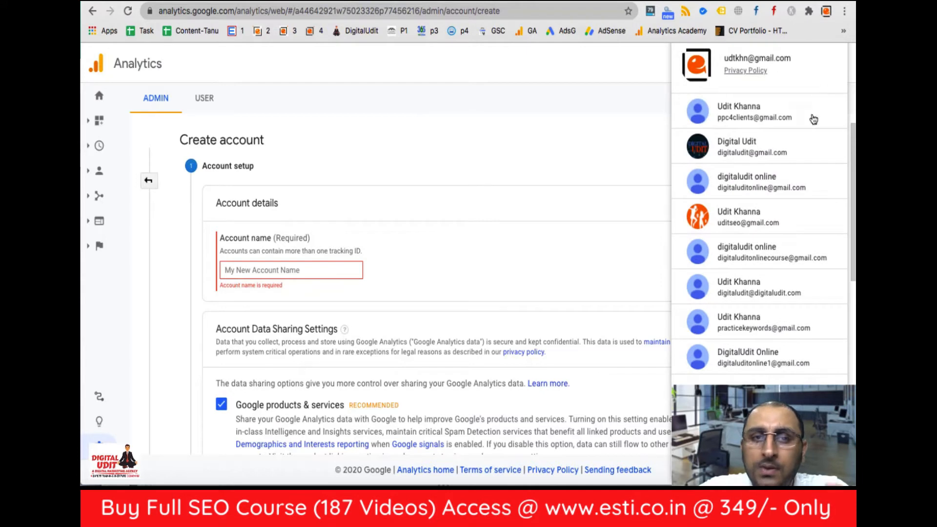
left_click(754, 331)
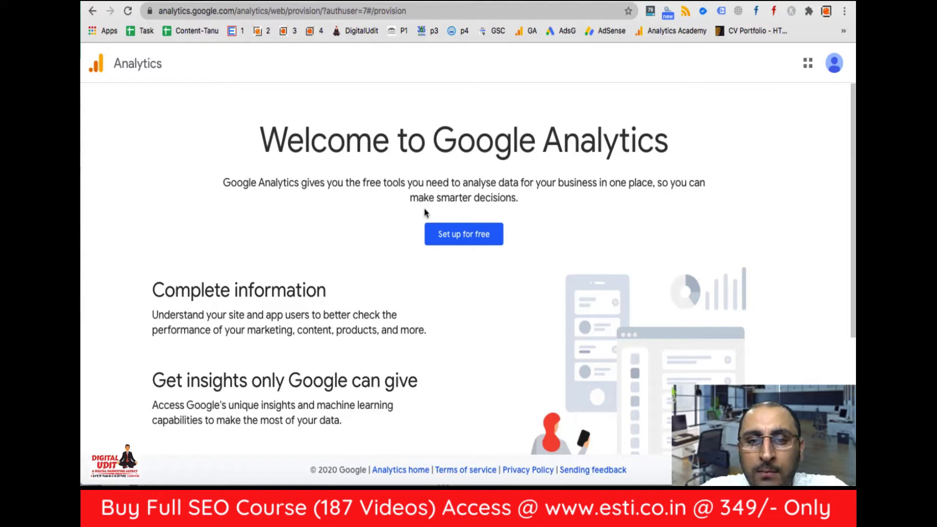
left_click(483, 238)
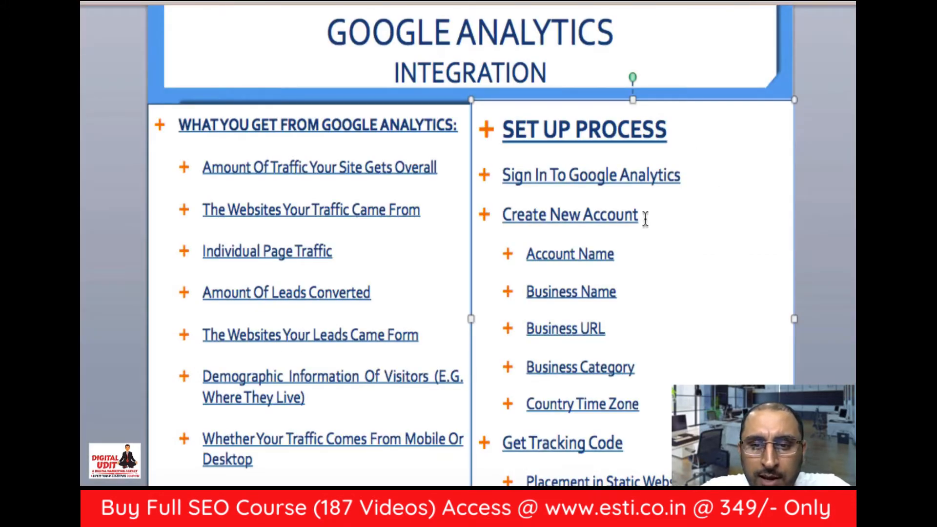
Step: Look at the new account and account name items on the setup process slide
double_click(604, 221)
double_click(569, 268)
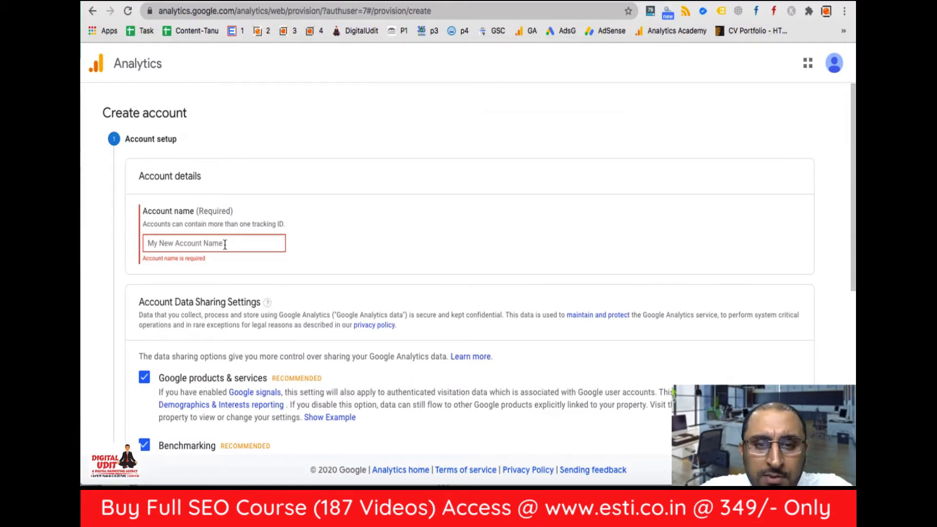
Step: Copy the address of the exceladmissions.in website and return to the Analytics account form
left_click(278, 2)
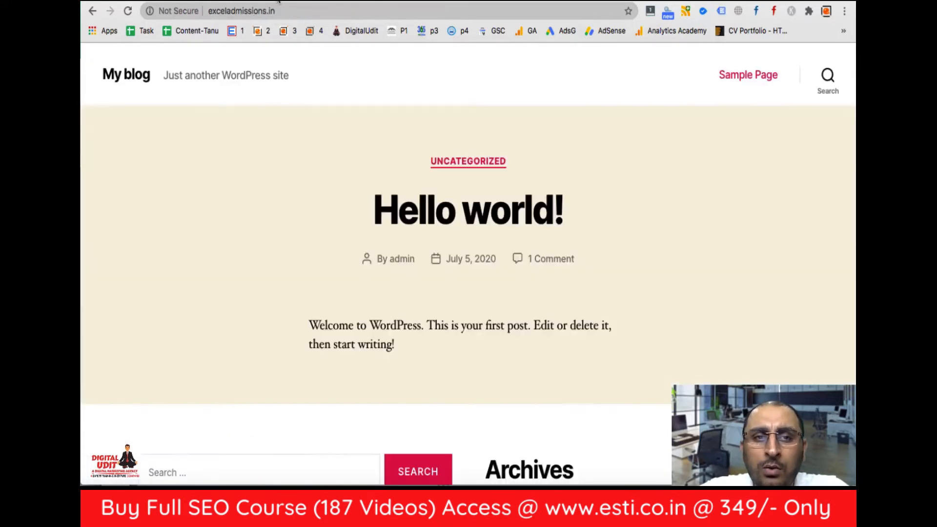
left_click(210, 12)
key("super+c")
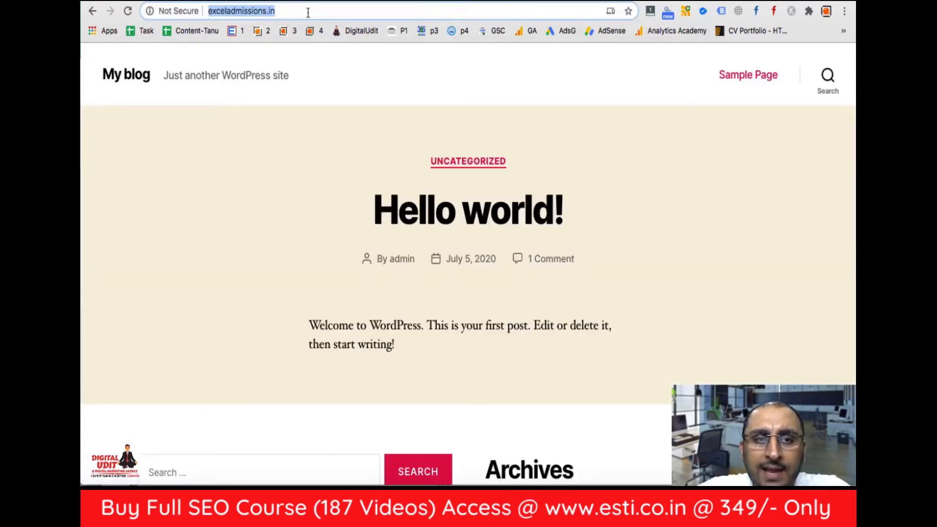
left_click(205, 1)
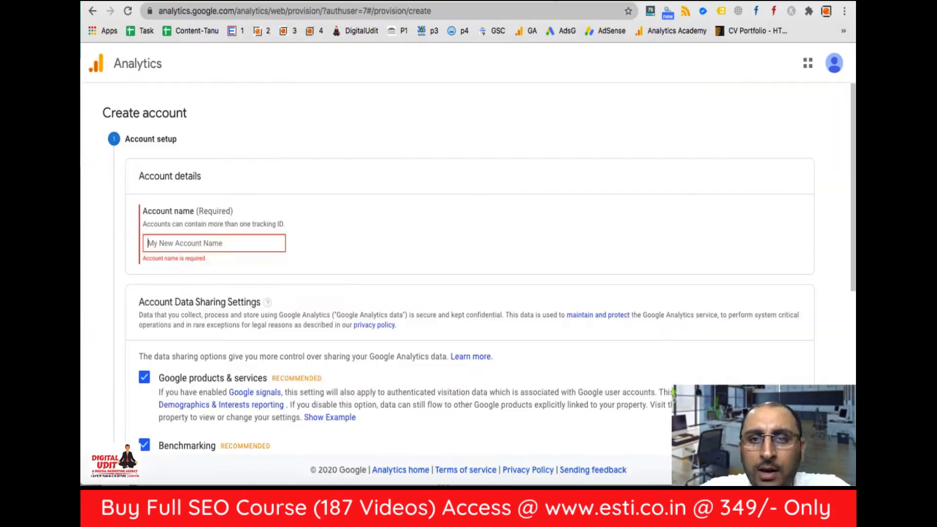
Step: Paste the site address as the account name and trim it to "excel admissions"
left_click(204, 238)
key("super+v")
key("BackSpace")
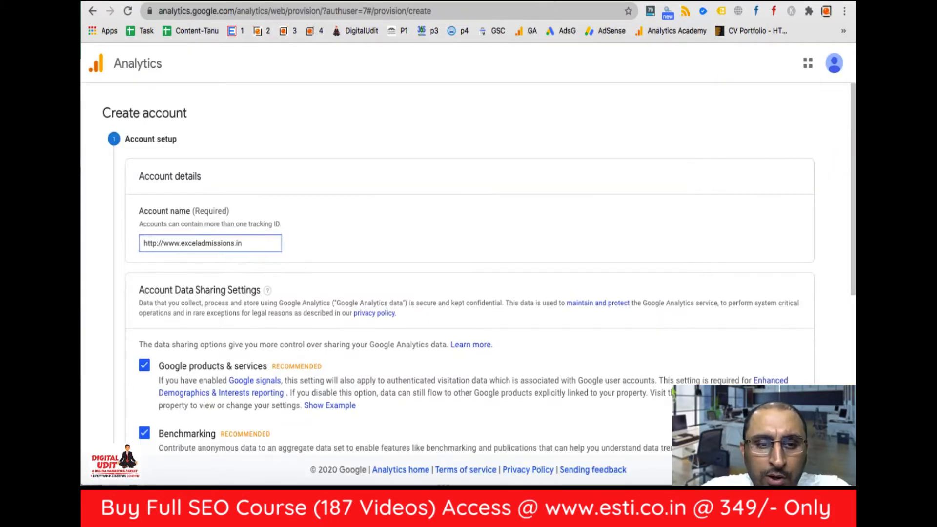
key("BackSpace")
key("Left")
key("Left")
key("Left")
key("Left")
key("Left")
key("Left")
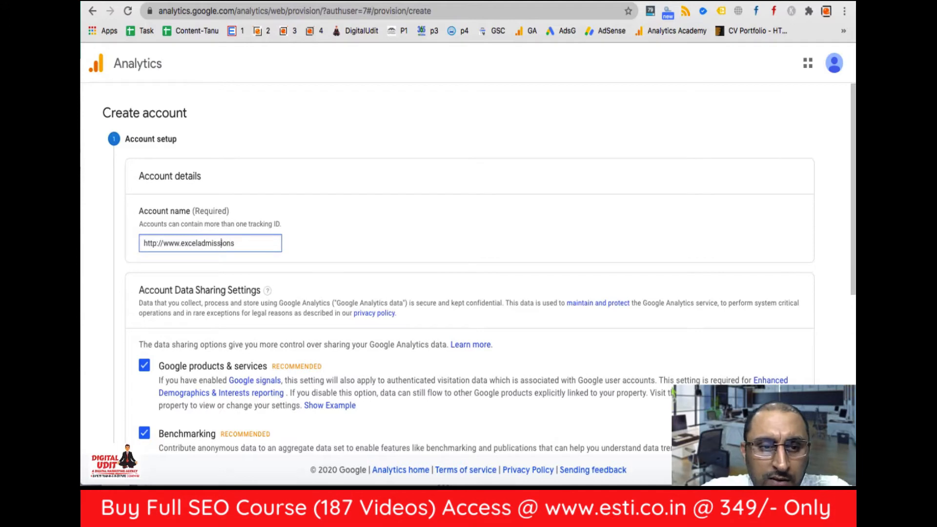
key("Left")
key("Left")
key("Left")
key("Left")
key("Left")
key("Left")
key("Left")
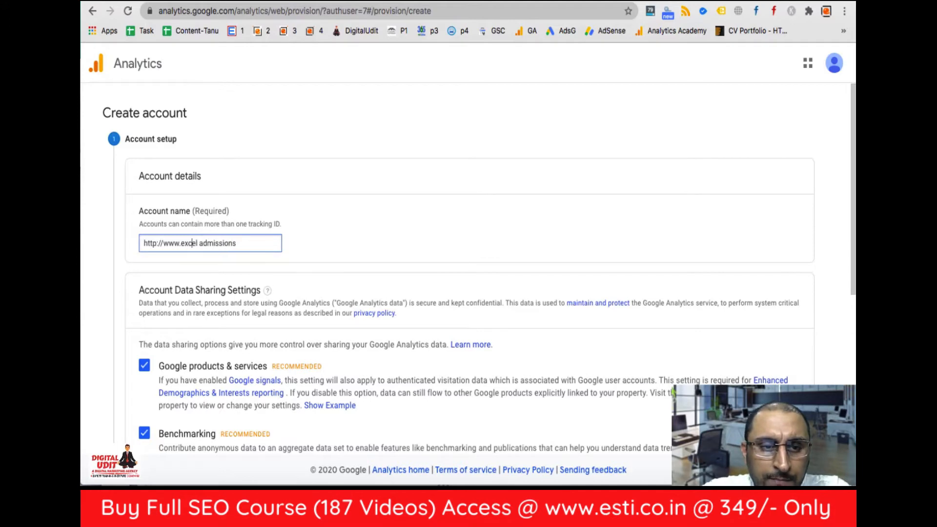
type("\\")
key("BackSpace")
key("BackSpace")
key("BackSpace")
key("BackSpace")
key("BackSpace")
key("BackSpace")
key("BackSpace")
key("BackSpace")
key("BackSpace")
key("BackSpace")
key("BackSpace")
key("BackSpace")
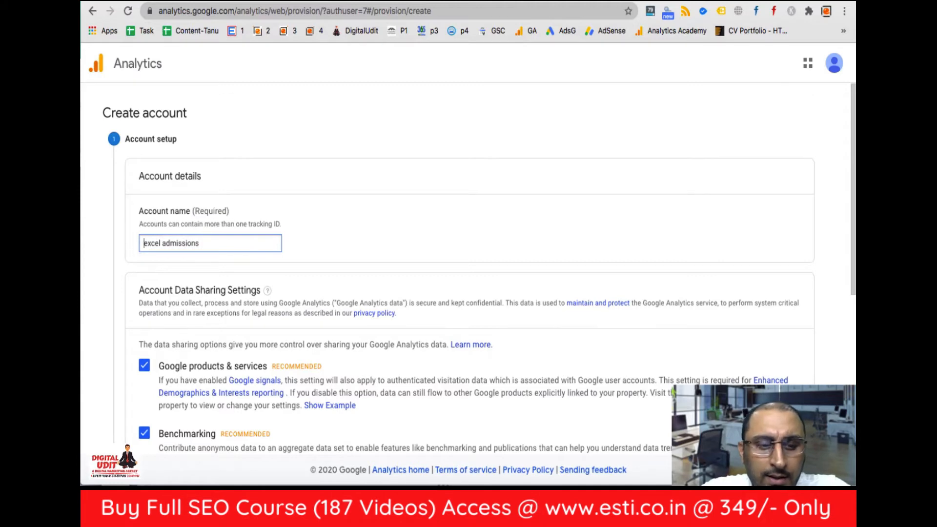
Step: Keep all data sharing options enabled and Web as what to measure, and proceed to the property setup
scroll(212, 298, "down", 6)
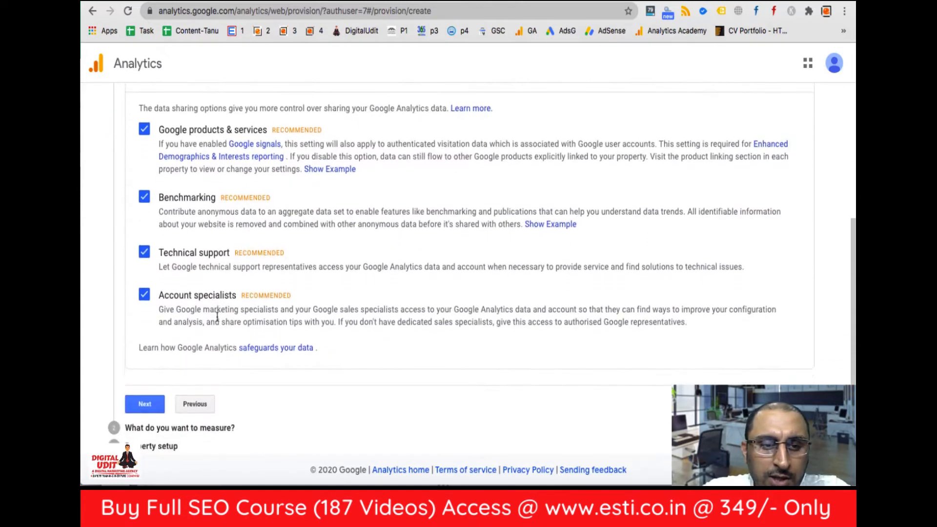
left_click(149, 363)
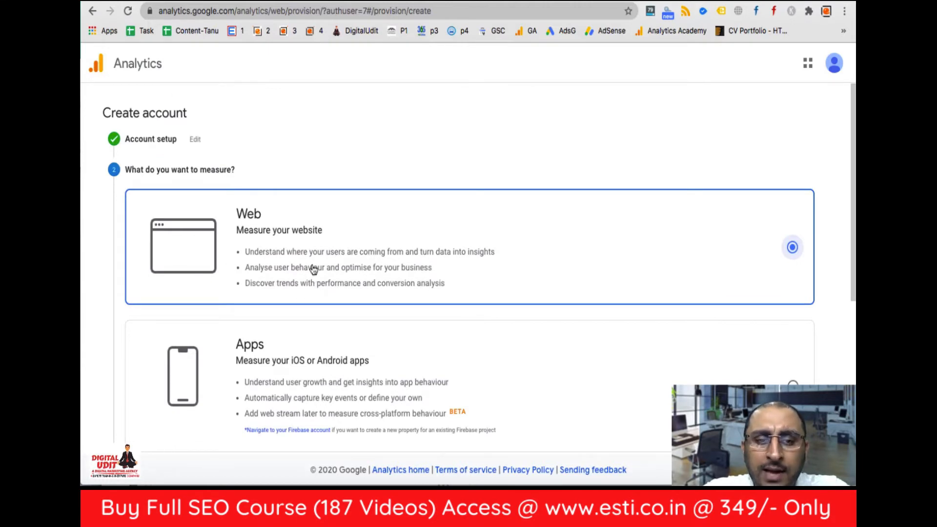
scroll(341, 373, "down", 5)
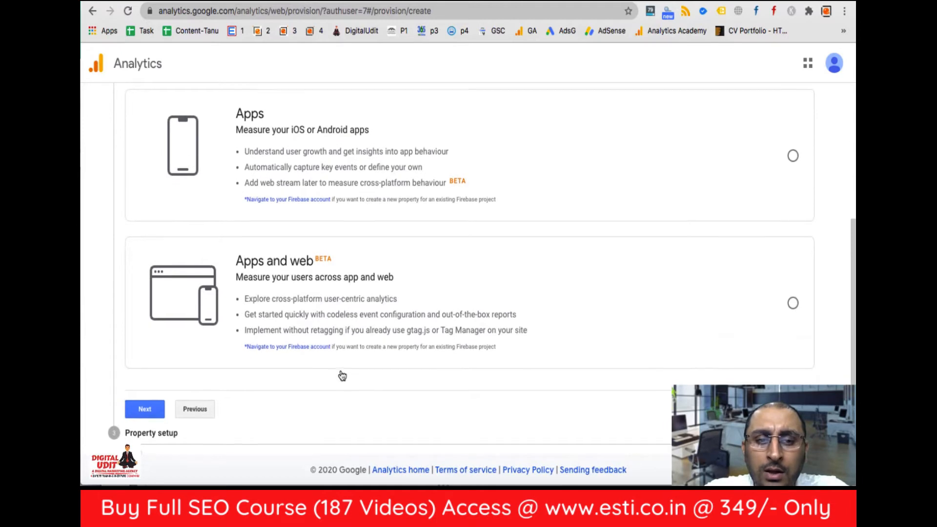
scroll(341, 375, "up", 5)
scroll(313, 270, "down", 5)
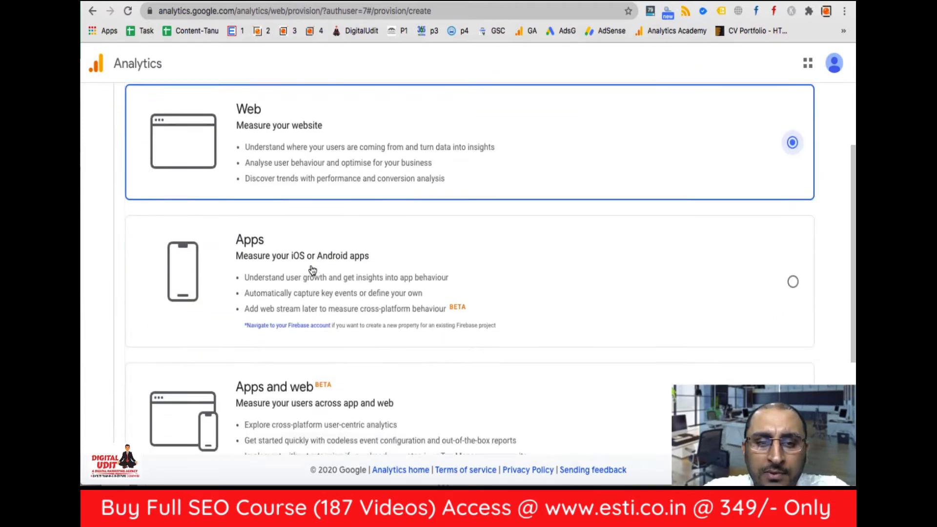
left_click(148, 381)
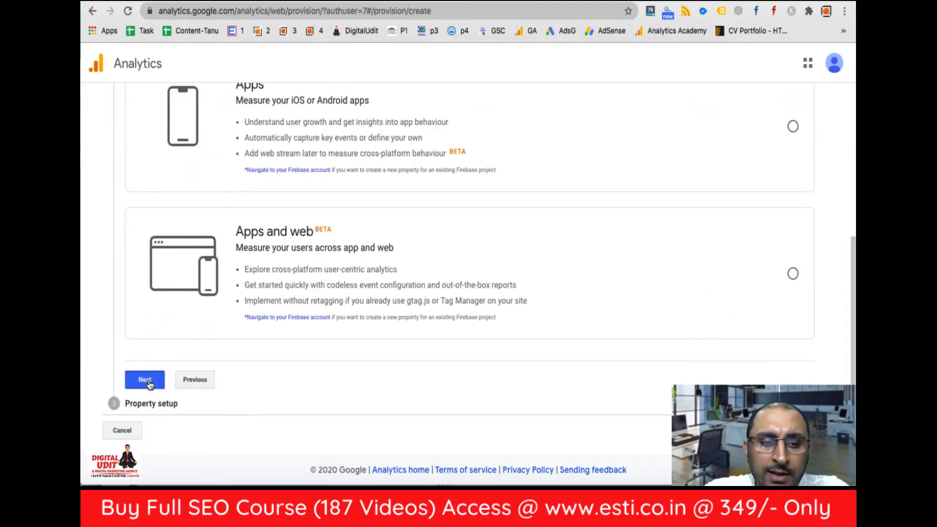
Step: Paste the site address as the website name and trim it to "exceladmissions"
left_click(188, 222)
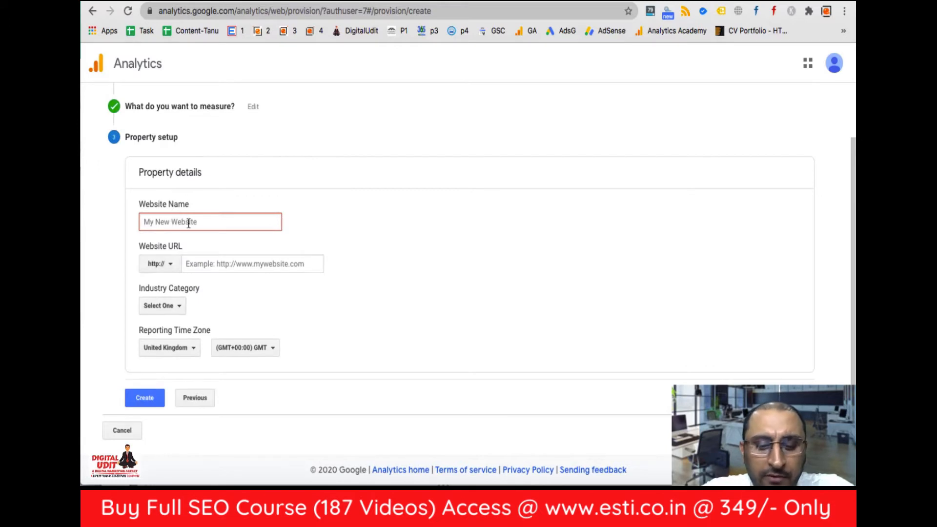
key("super+v")
key("BackSpace")
key("BackSpace")
key("BackSpace")
key("BackSpace")
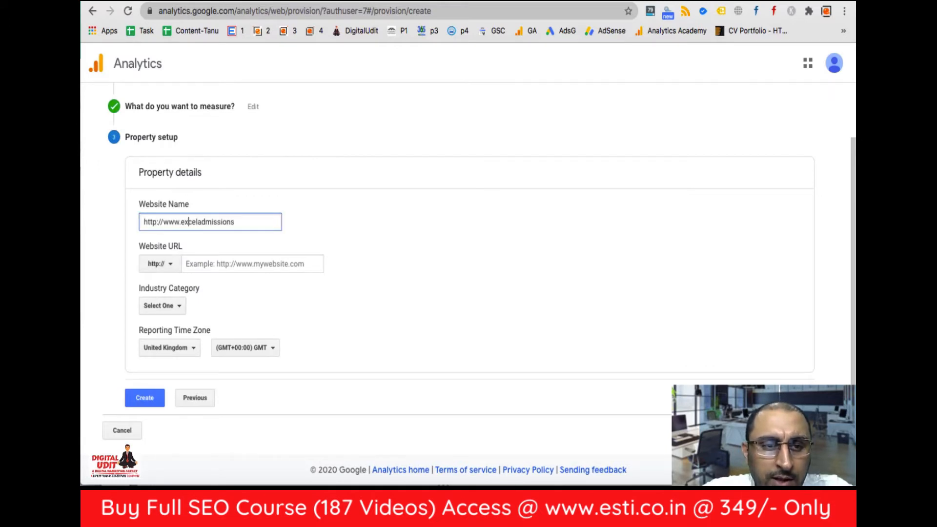
left_click_drag(180, 222, 143, 221)
key("BackSpace")
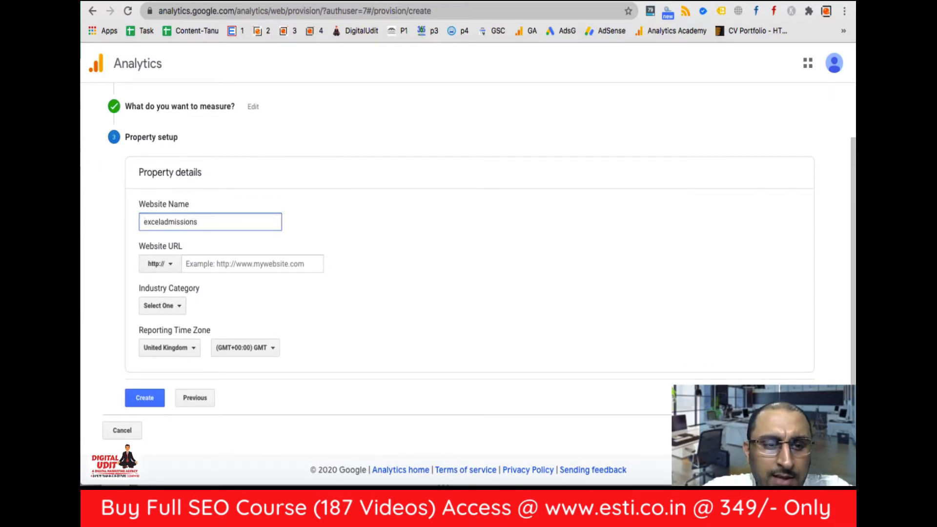
key("Tab")
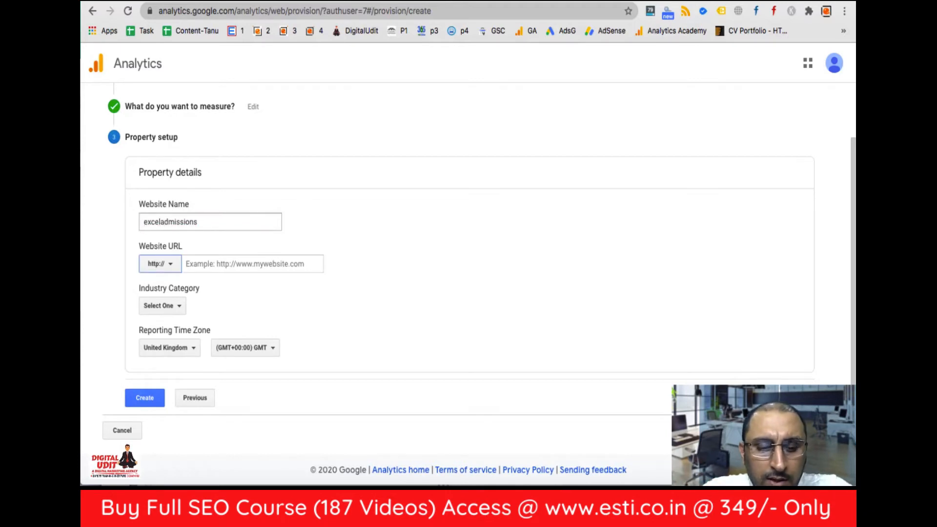
left_click(236, 265)
key("super+v")
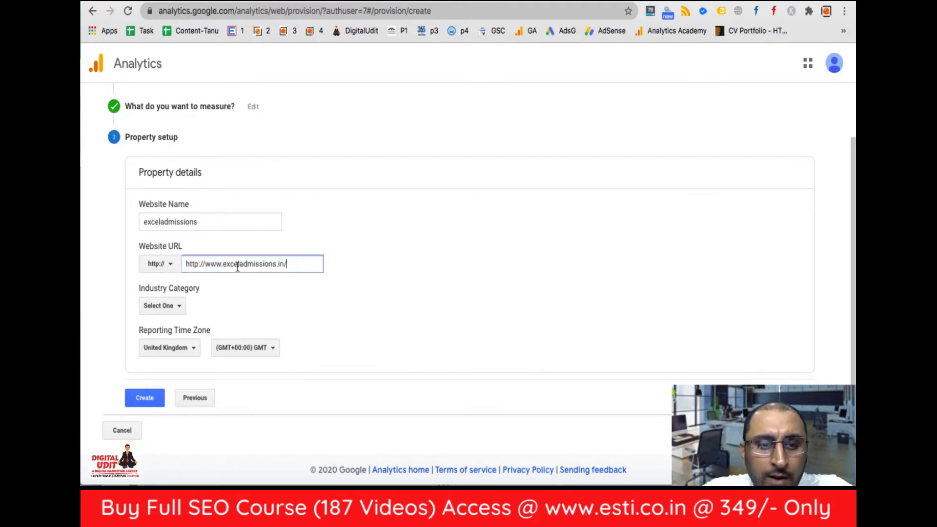
key("BackSpace")
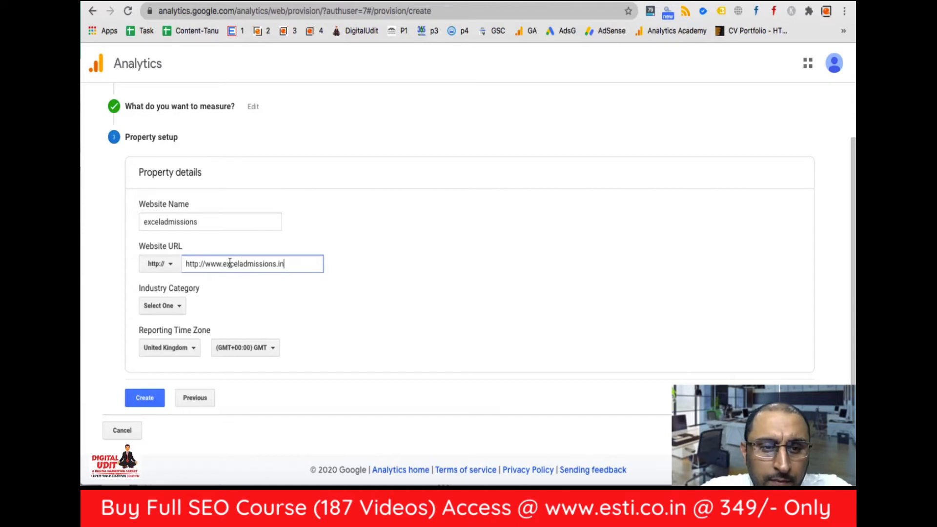
left_click_drag(205, 264, 153, 267)
key("BackSpace")
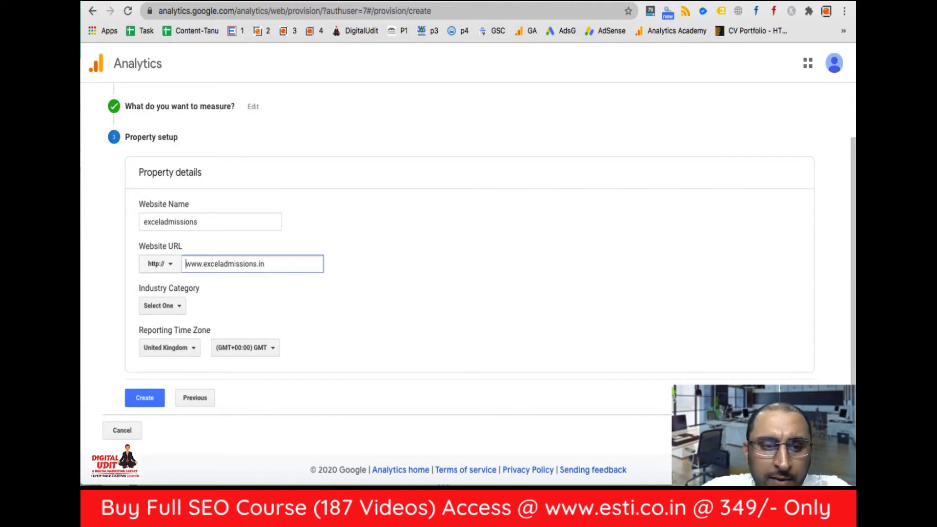
left_click(160, 270)
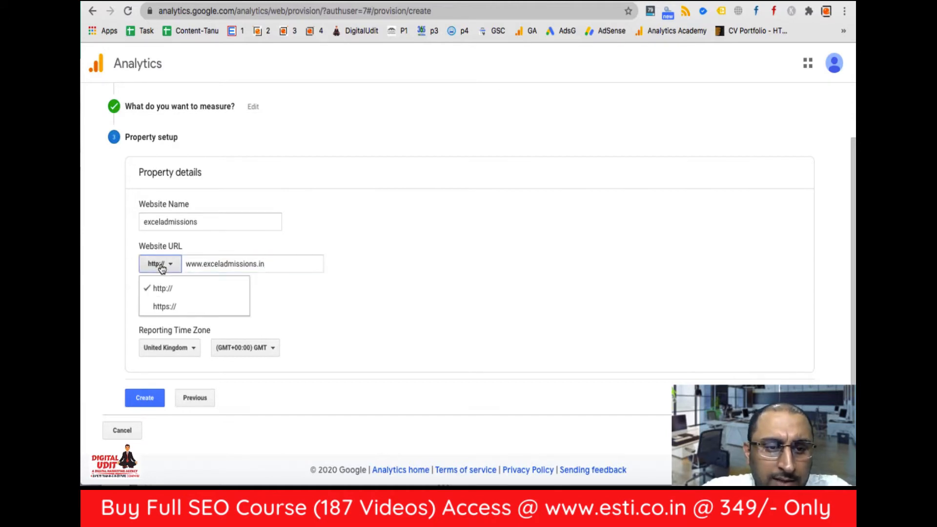
left_click(176, 297)
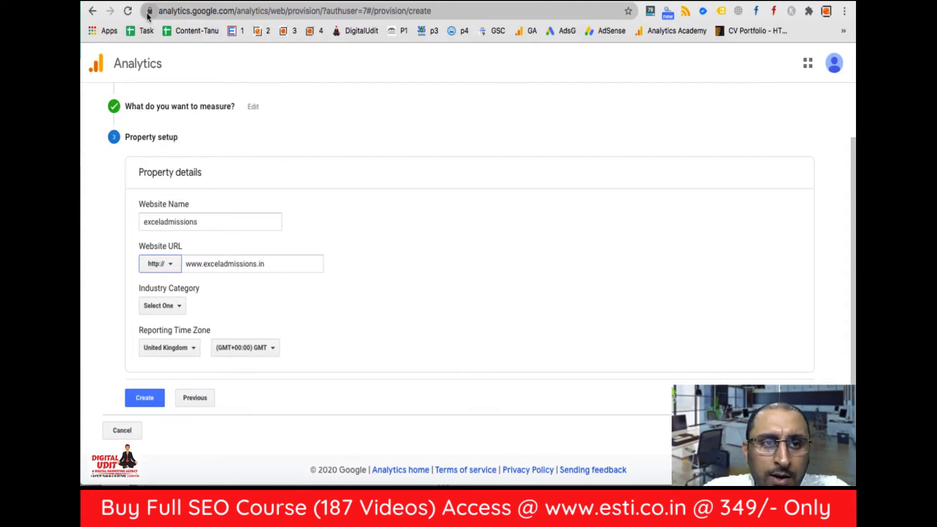
left_click_drag(149, 11, 239, 62)
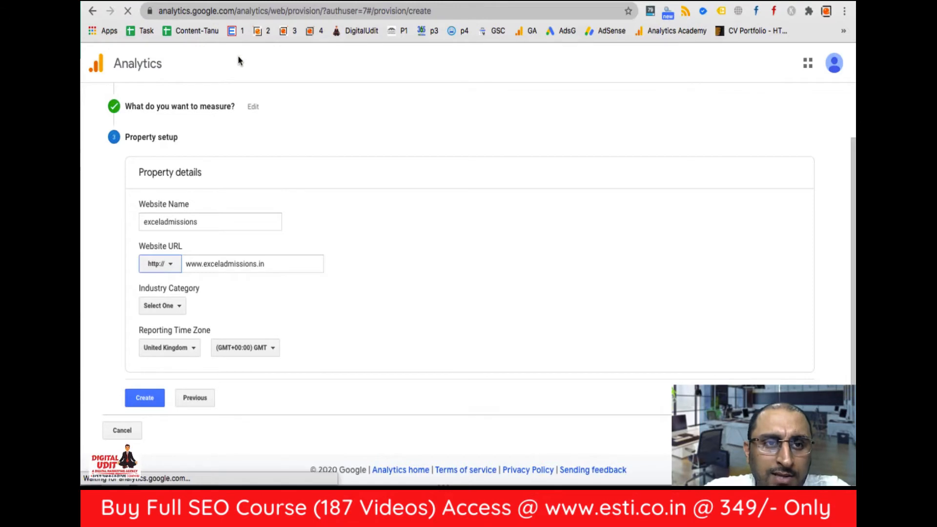
left_click(127, 12)
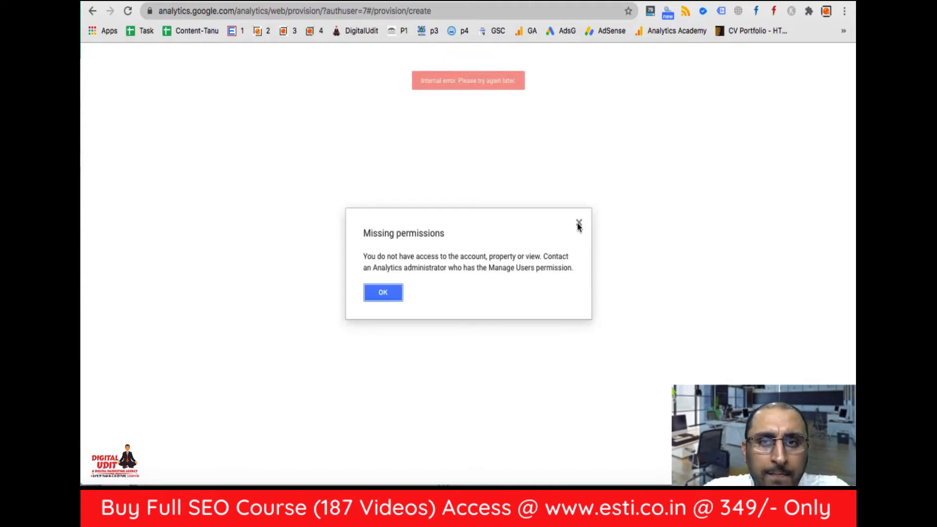
left_click(579, 222)
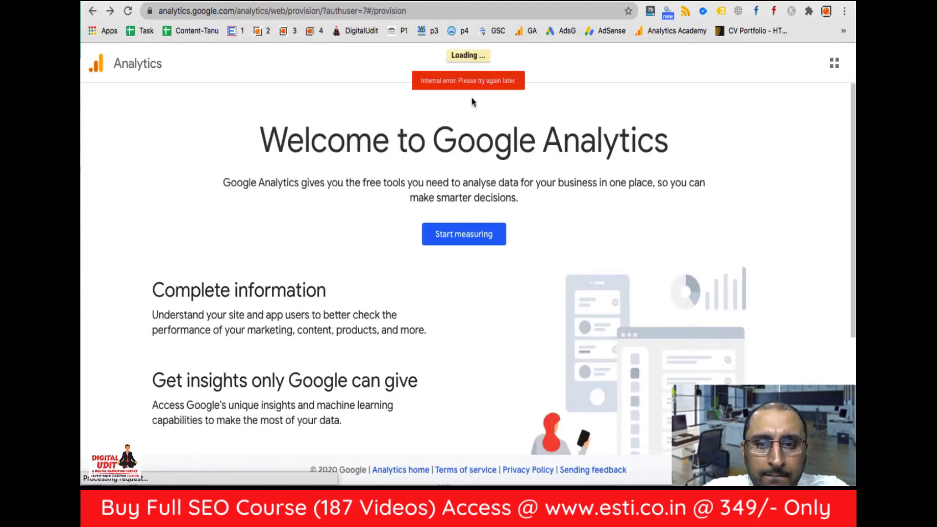
Step: Open analytics.google.com, switch to the Google account with the default silhouette picture, and start the free Analytics setup
left_click(507, 11)
type("analytics.google.")
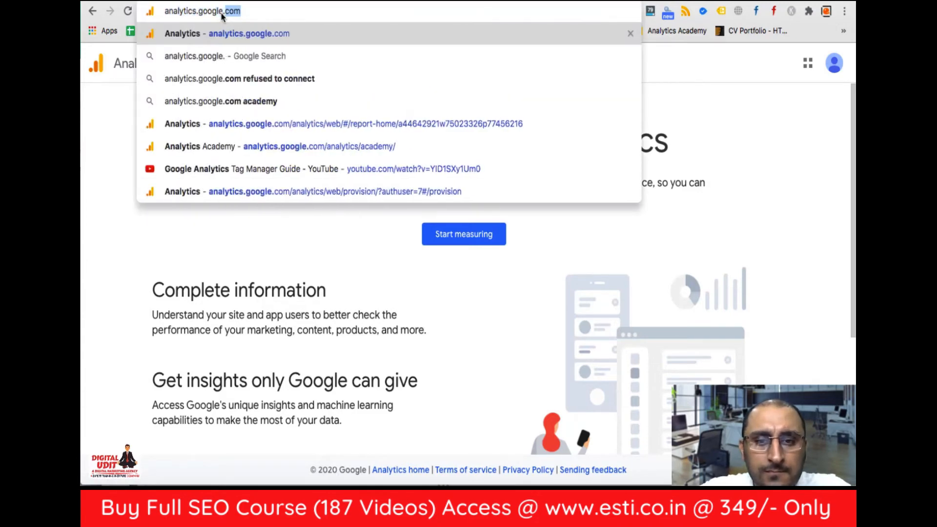
key("Return")
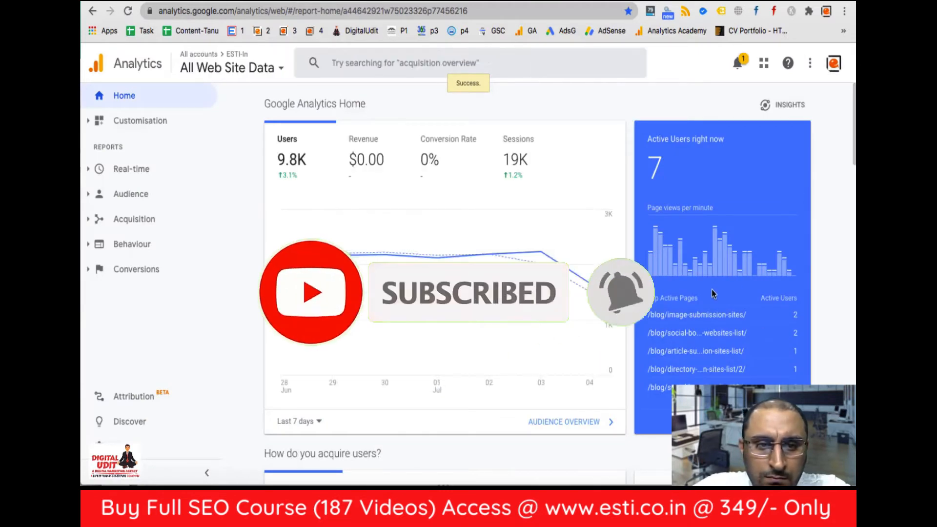
left_click(836, 59)
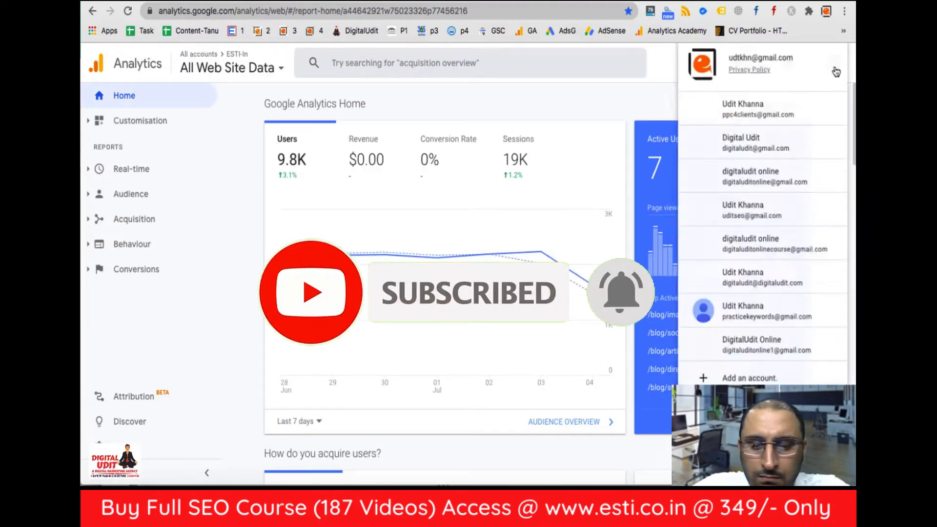
left_click(746, 314)
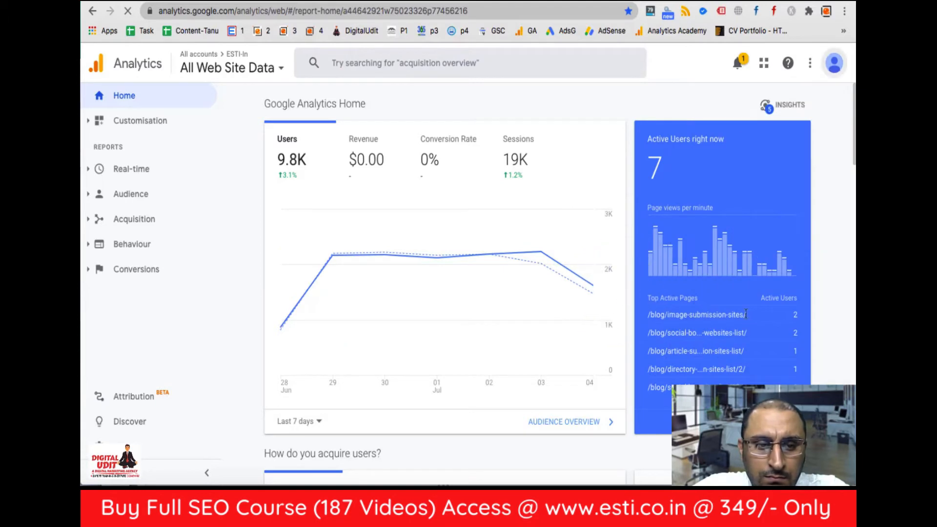
left_click(453, 243)
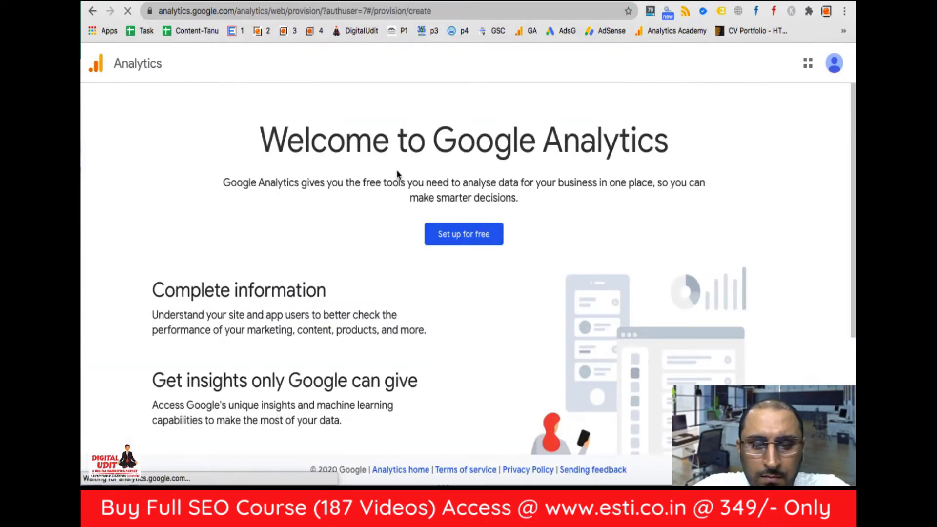
left_click(252, 243)
type("http://www.exceladmissions.in/")
key("BackSpace")
key("BackSpace")
key("BackSpace")
key("BackSpace")
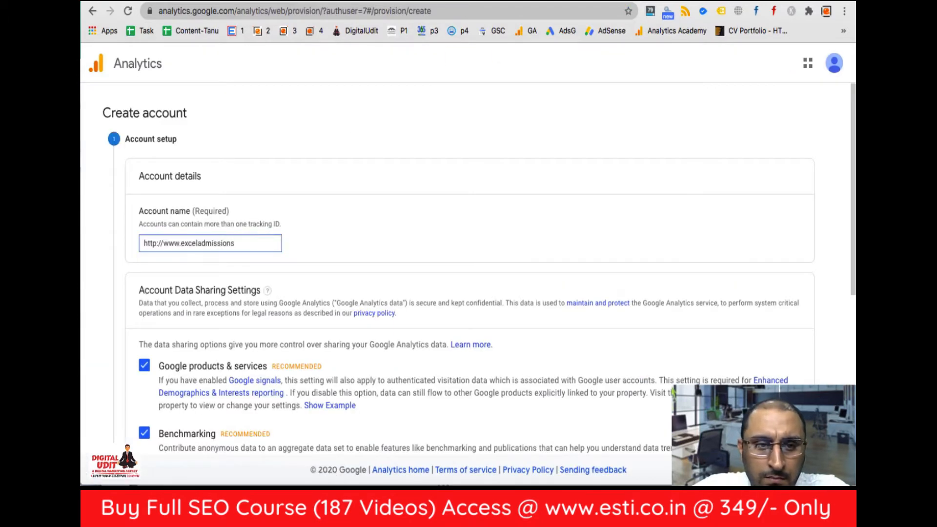
left_click_drag(182, 243, 143, 242)
key("BackSpace")
Step: Keep all data sharing options enabled and Web as the measurement type, and proceed to the property setup
scroll(129, 375, "down", 5)
left_click(145, 443)
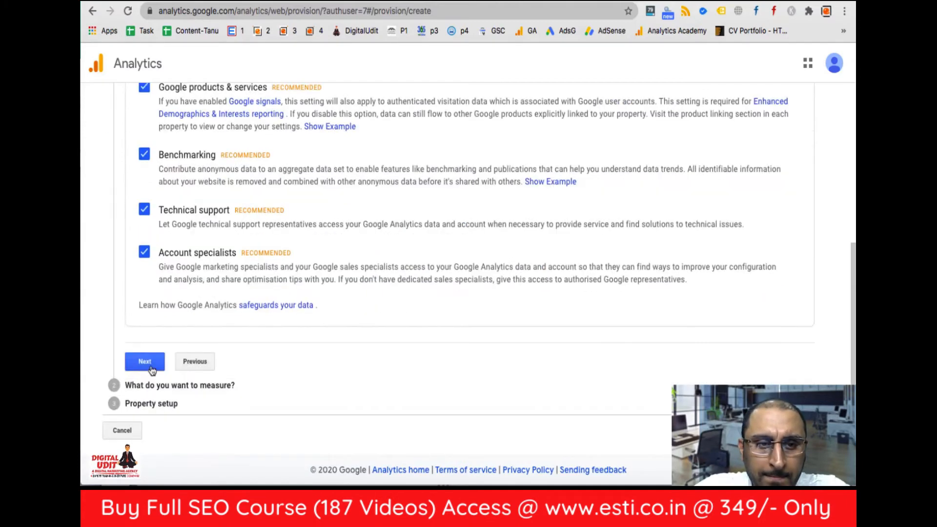
left_click(299, 232)
scroll(299, 232, "down", 5)
left_click(145, 380)
Step: Enter the site address as the website name and trim it to "exceladmissions"
type("http://www.exceladmissions.in/")
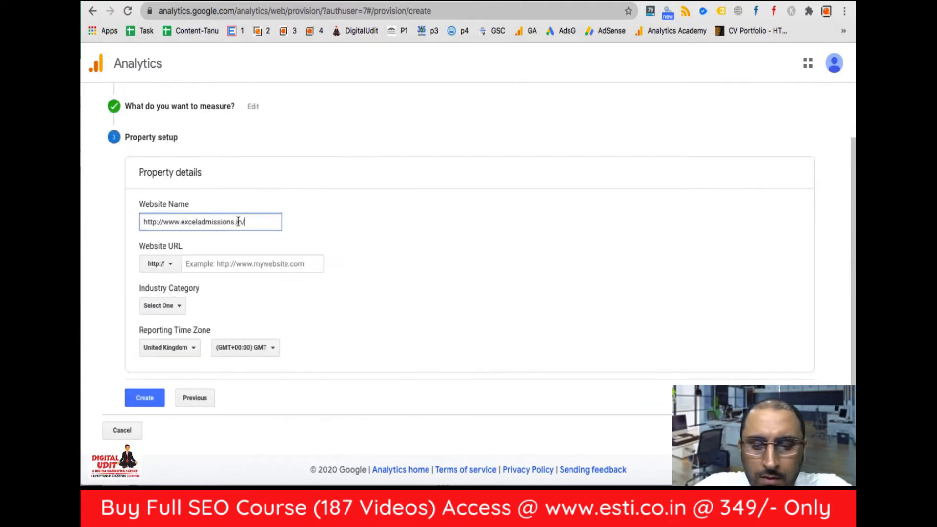
key("BackSpace")
key("BackSpace")
key("BackSpace")
key("BackSpace")
left_click_drag(182, 222, 144, 222)
key("BackSpace")
left_click(202, 266)
type("http://www.exceladmissions.in/")
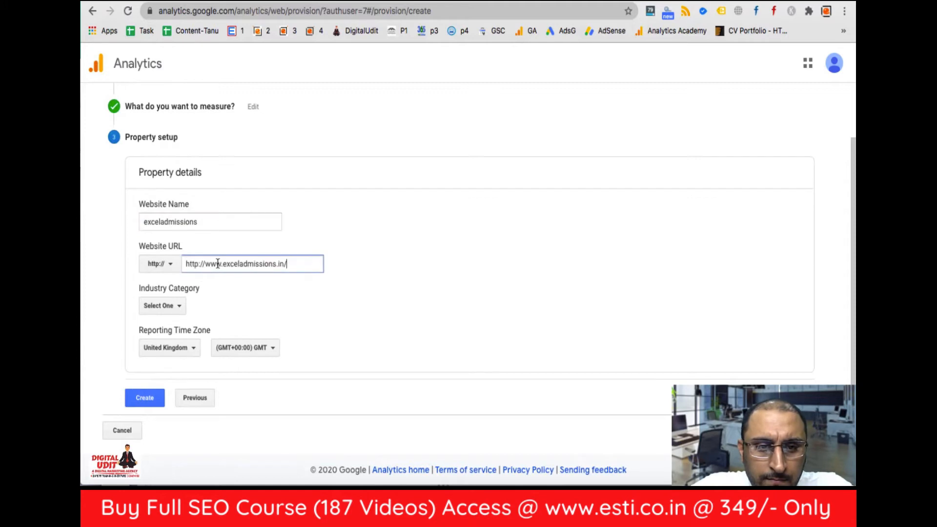
key("BackSpace")
left_click_drag(207, 264, 187, 265)
key("BackSpace")
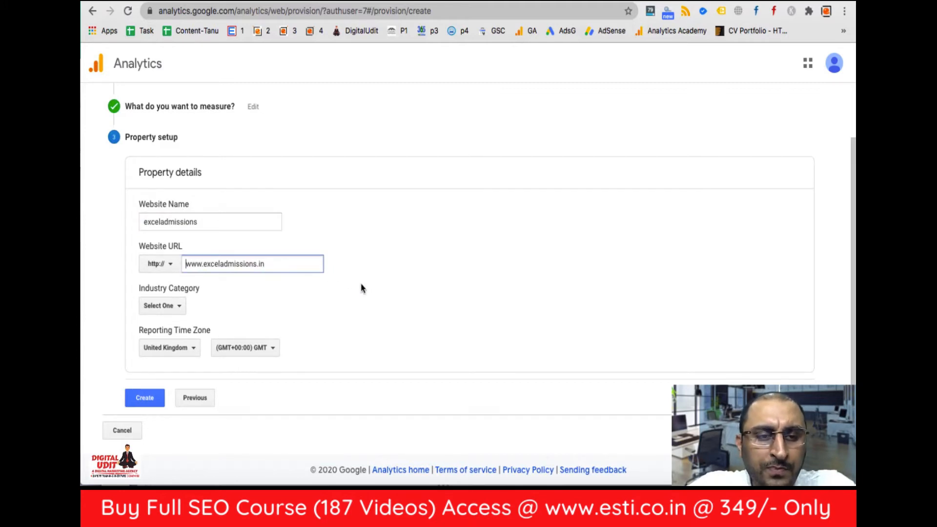
left_click(166, 264)
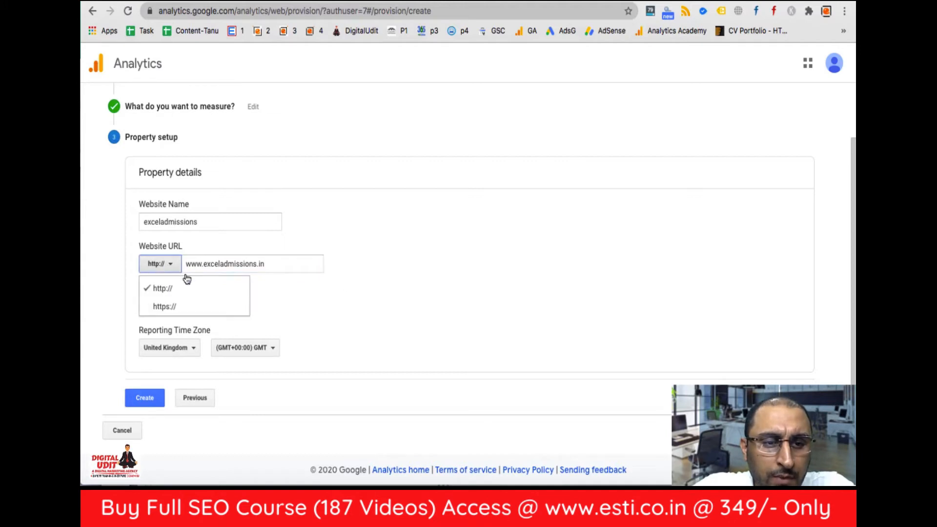
left_click(344, 313)
left_click(344, 313)
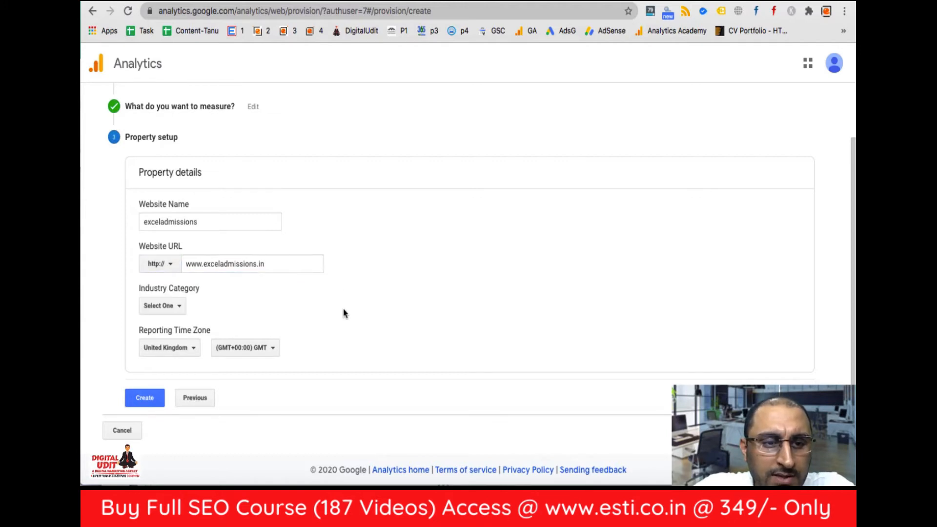
Step: Set the industry category to Jobs and Education and the reporting time zone country to India
left_click(162, 306)
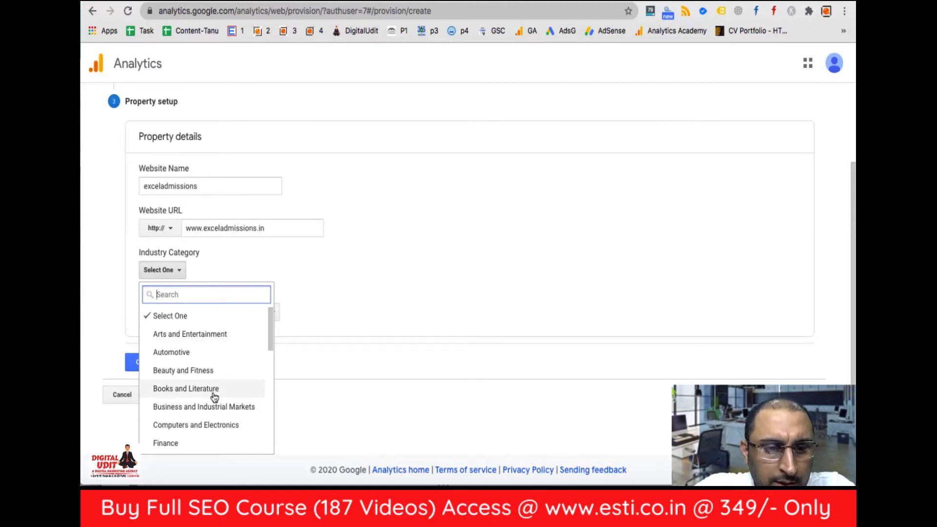
scroll(226, 412, "down", 5)
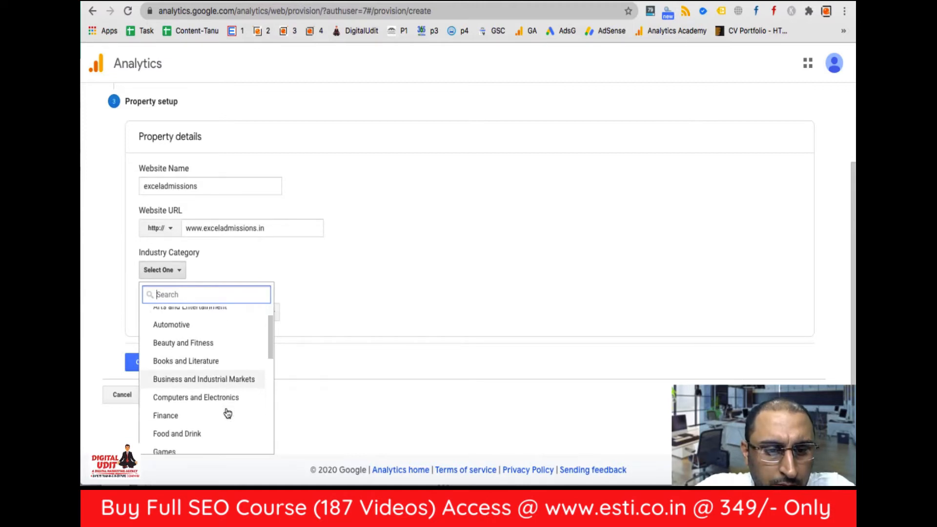
left_click(224, 379)
left_click(185, 352)
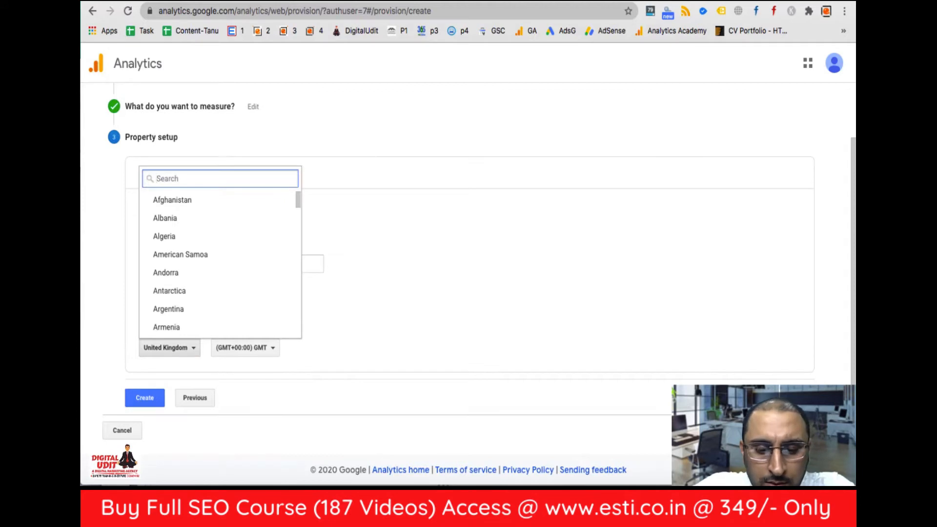
type("india")
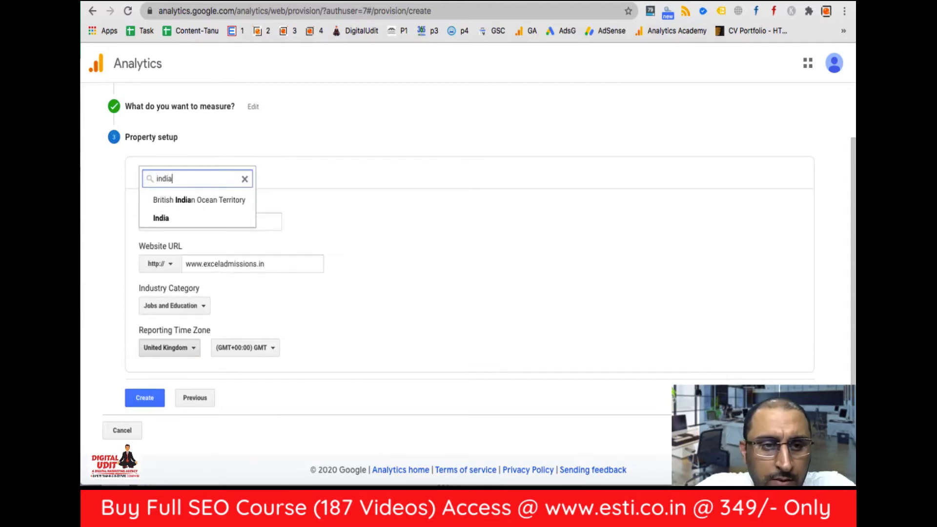
left_click(170, 225)
Step: Create the property and accept both the GDPR Data Processing Terms and the Measurement Controller-Controller Data Protection Terms
left_click(156, 398)
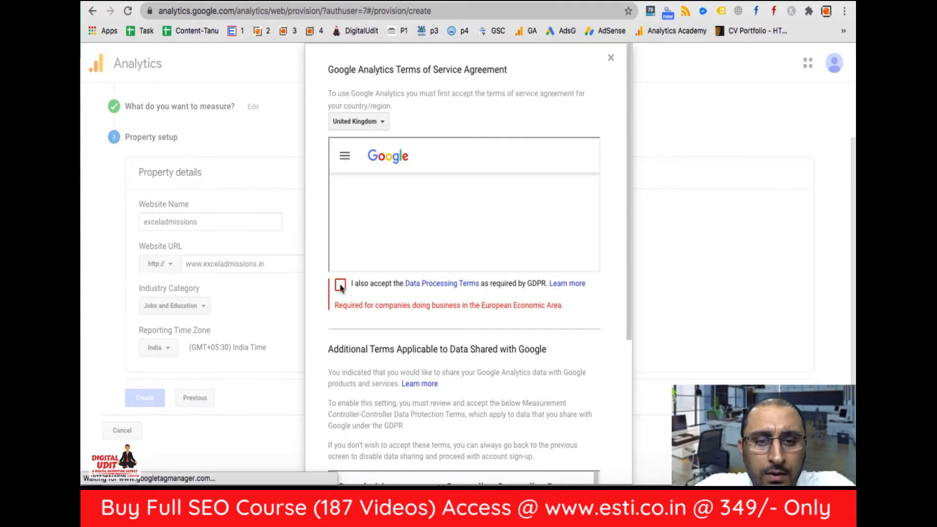
left_click(340, 285)
scroll(455, 325, "down", 3)
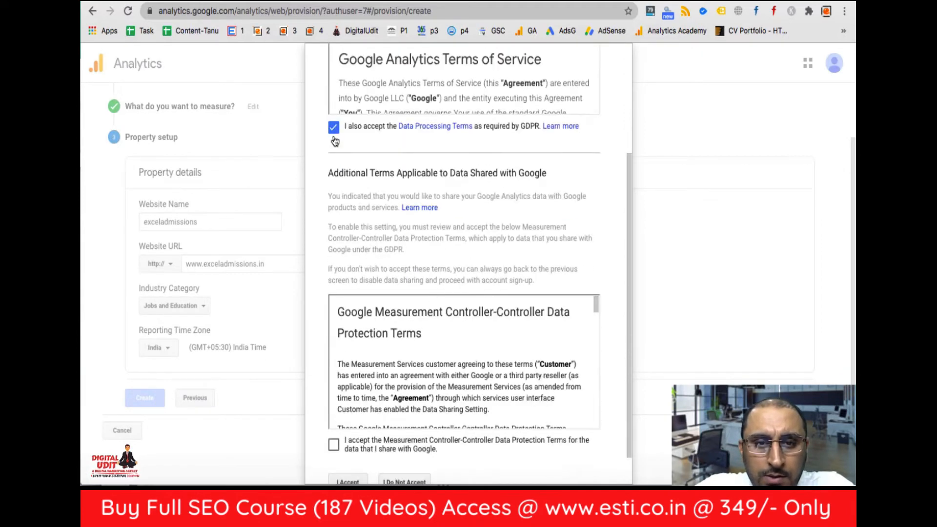
left_click(335, 130)
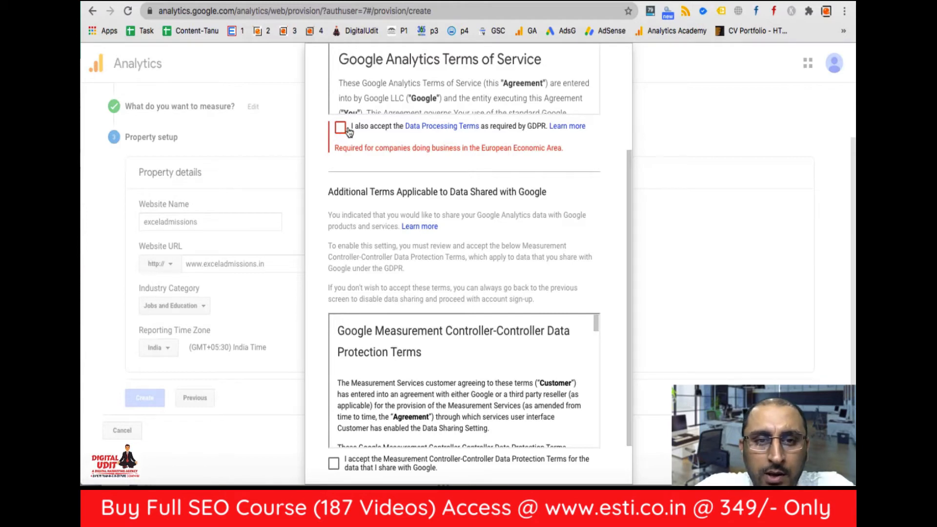
scroll(412, 275, "down", 1)
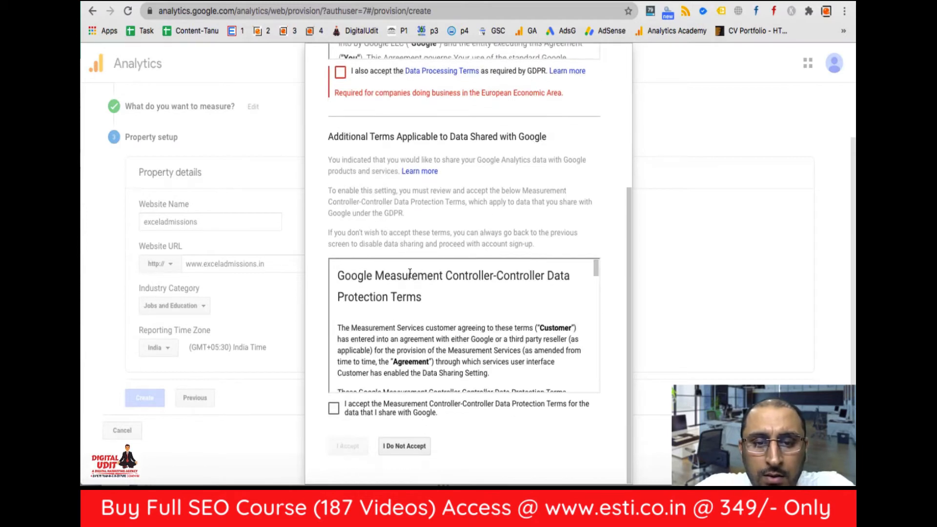
left_click(334, 409)
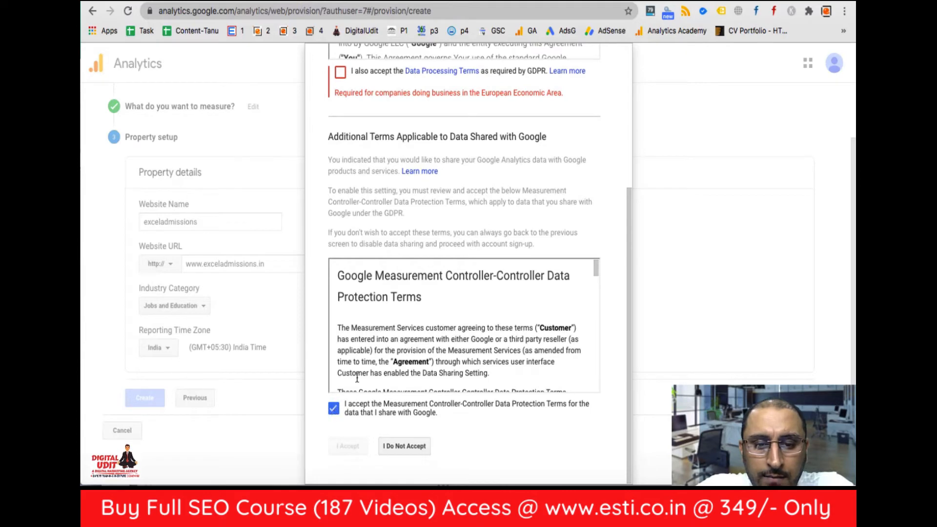
scroll(362, 376, "up", 3)
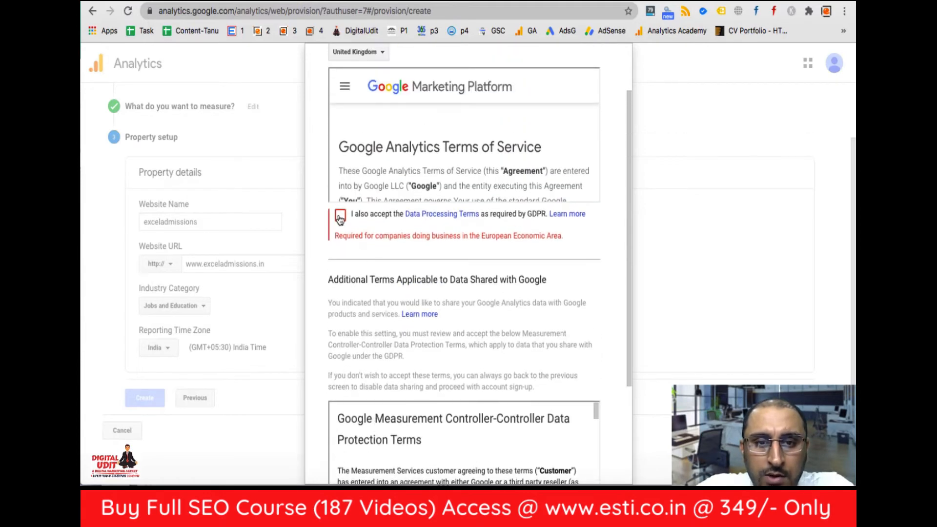
left_click(340, 217)
scroll(360, 376, "down", 2)
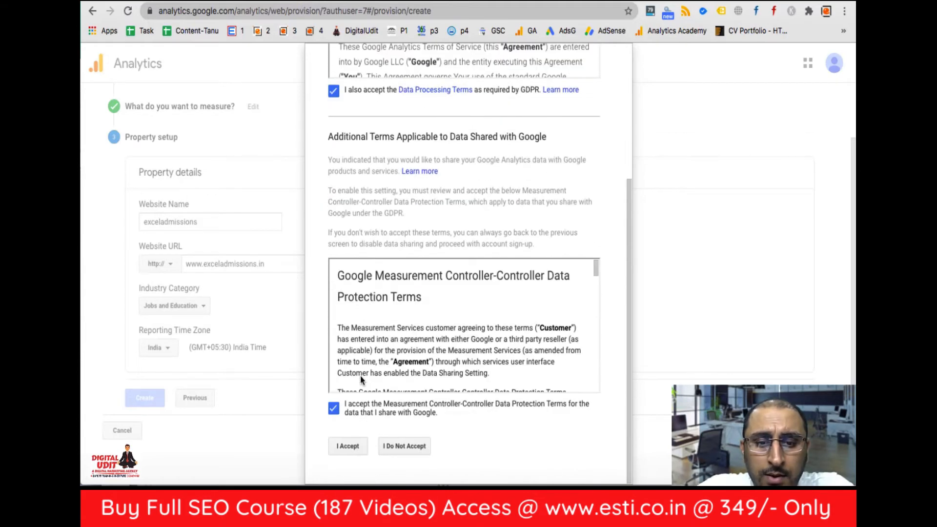
left_click(348, 447)
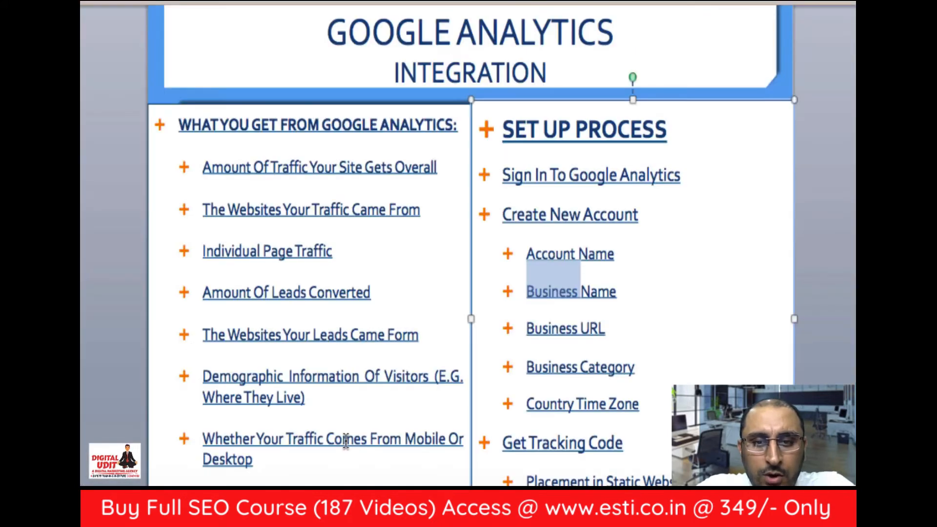
Step: Review the Set Up Process list on the Google Analytics Integration slide, and return to Analytics in the browser
left_click(593, 252)
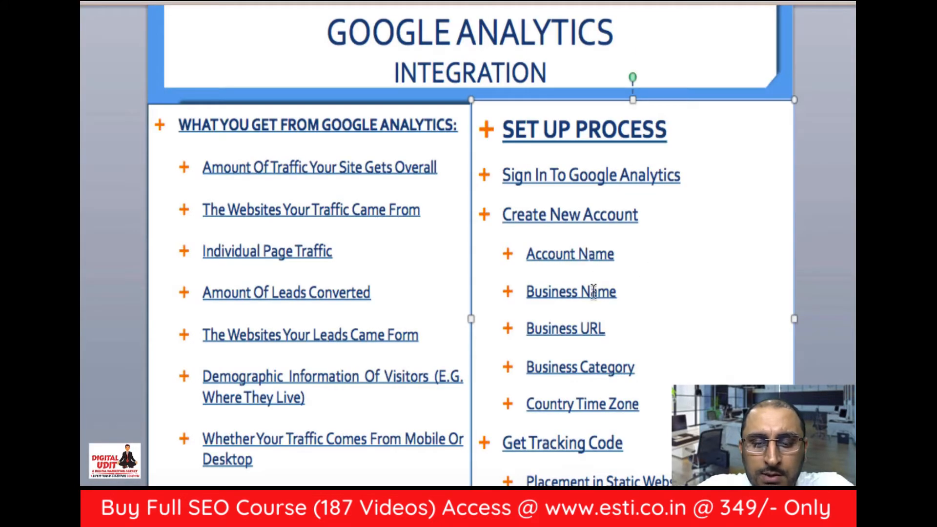
scroll(577, 295, "down", 2)
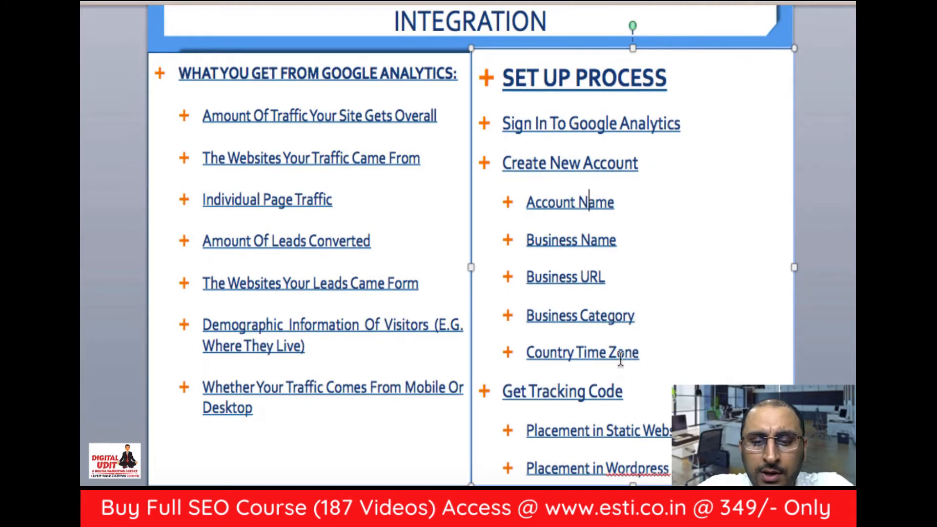
key("super+Tab")
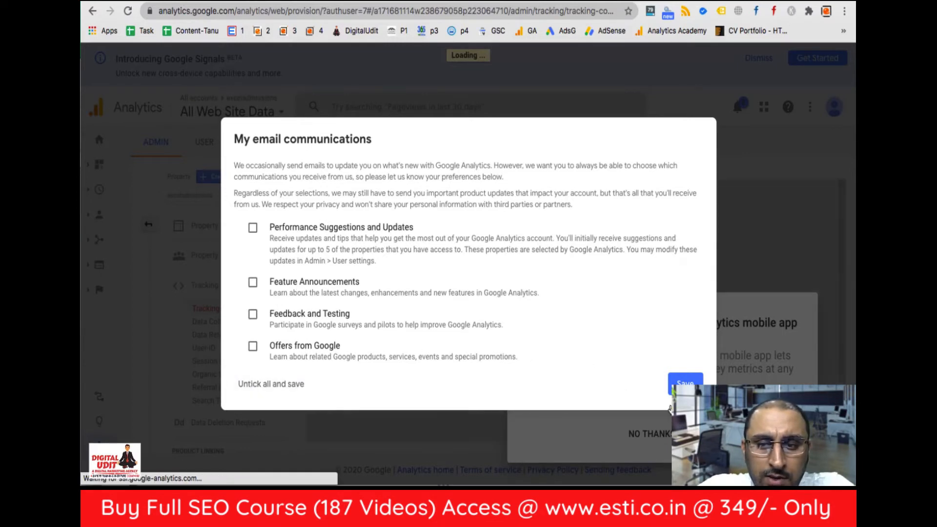
Step: Save the email communication preferences with nothing ticked, and dismiss the mobile app offer and search tip to view the Global Site Tag code
left_click(685, 384)
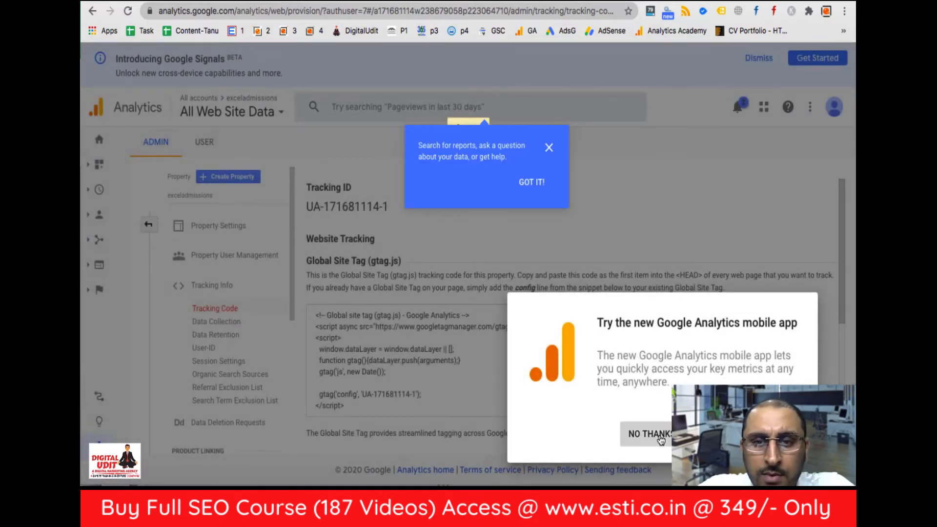
left_click(646, 433)
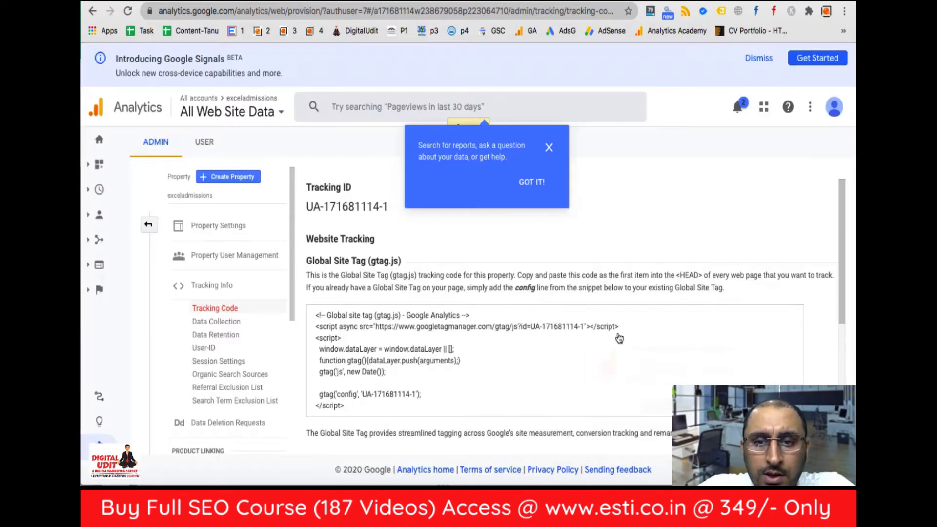
left_click(549, 148)
scroll(355, 205, "down", 2)
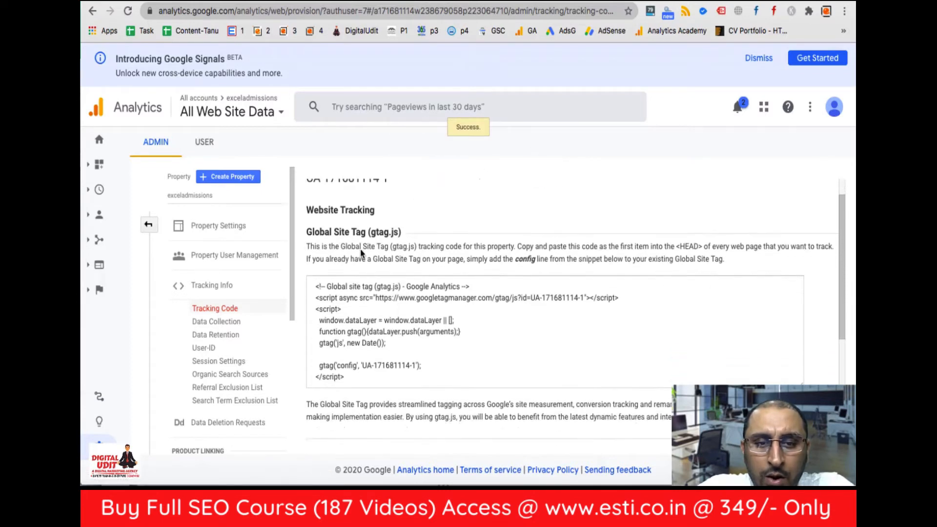
Step: Copy the entire Global Site Tag (gtag.js) snippet from the Website Tracking section
left_click_drag(329, 205, 369, 202)
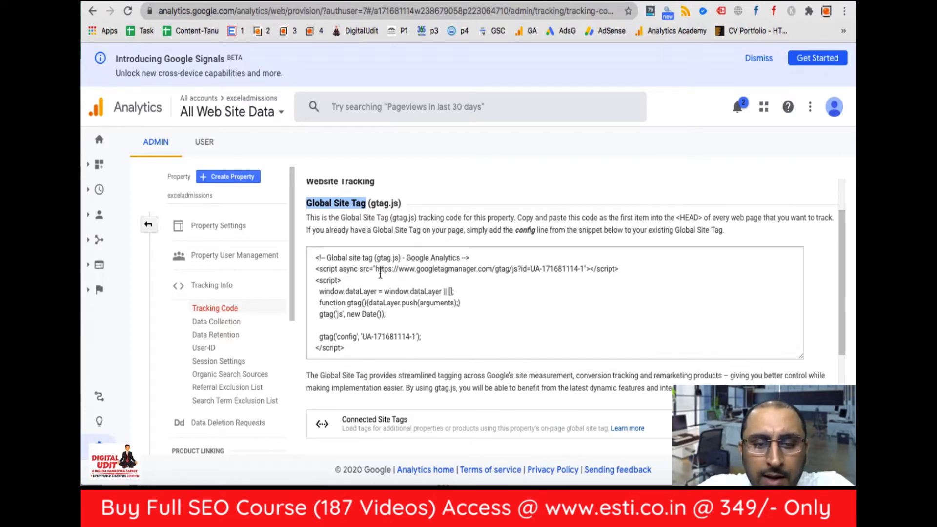
left_click(329, 303)
key("super+c")
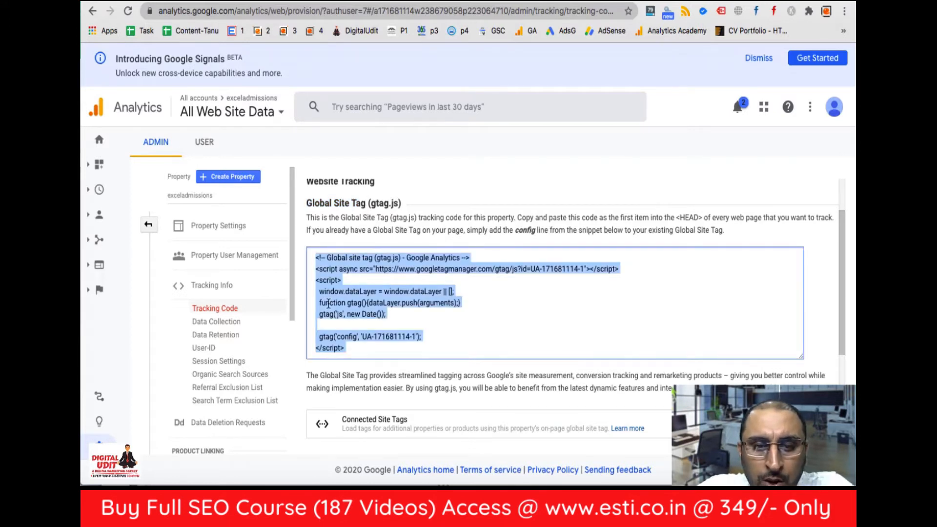
scroll(453, 303, "down", 4)
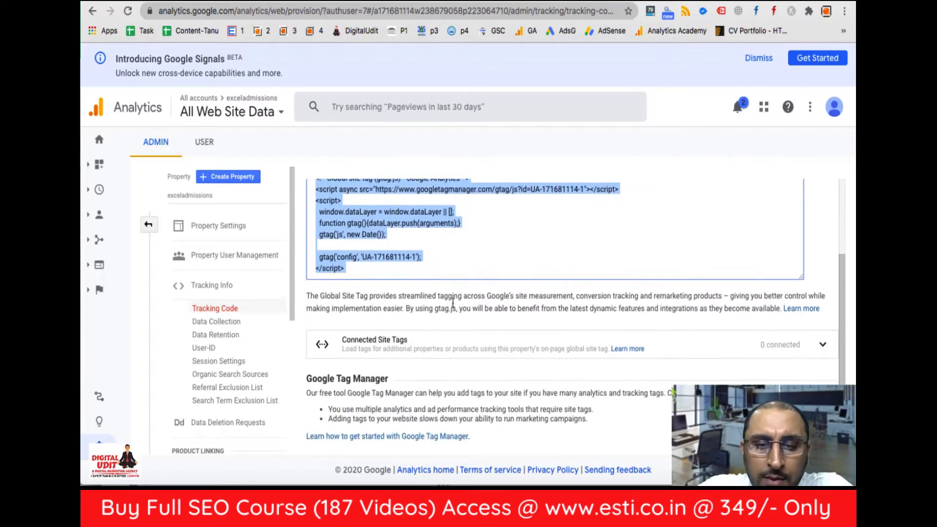
scroll(466, 290, "up", 4)
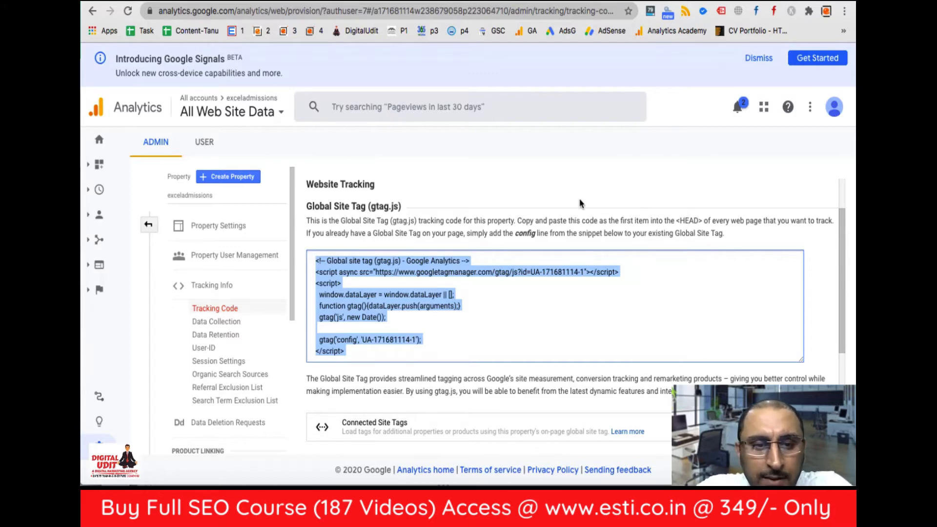
scroll(492, 333, "down", 3)
scroll(492, 333, "up", 4)
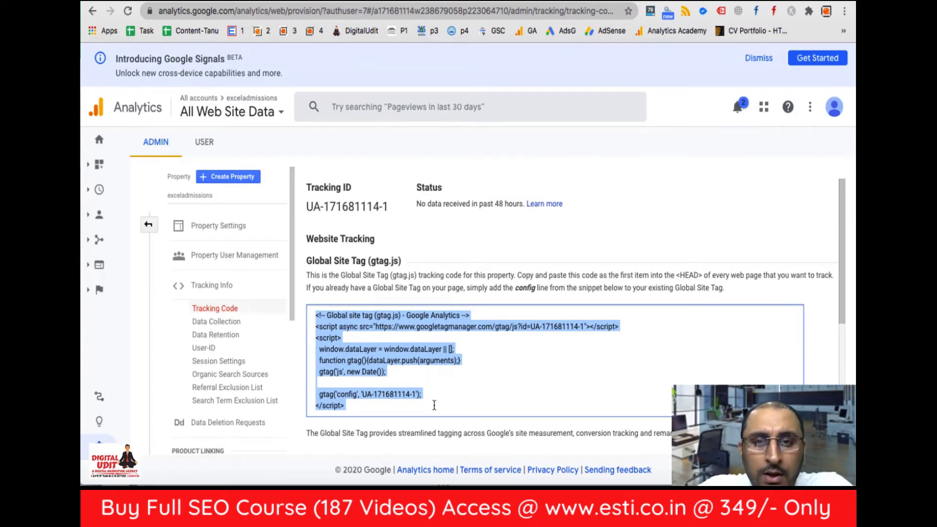
Step: Switch to the exceladmissions.in WordPress dashboard and open the page for adding new plugins
left_click(288, 2)
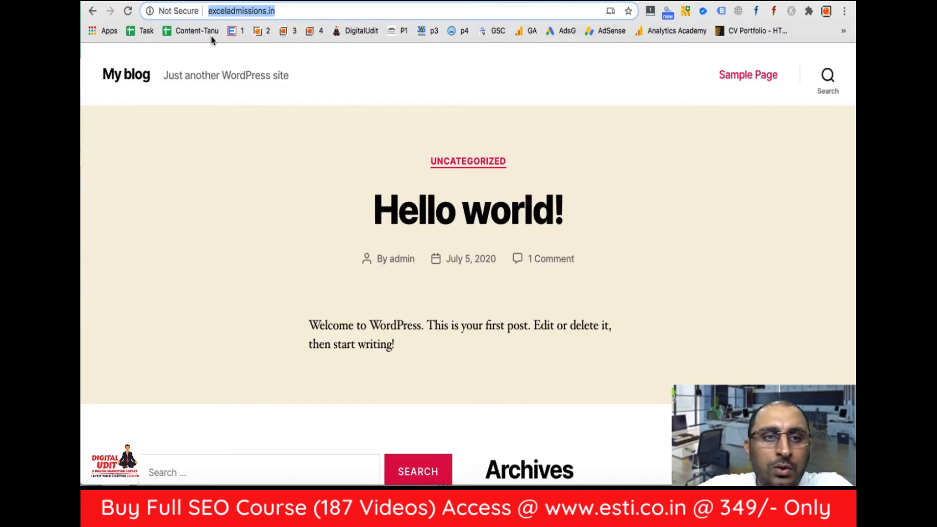
left_click(195, 2)
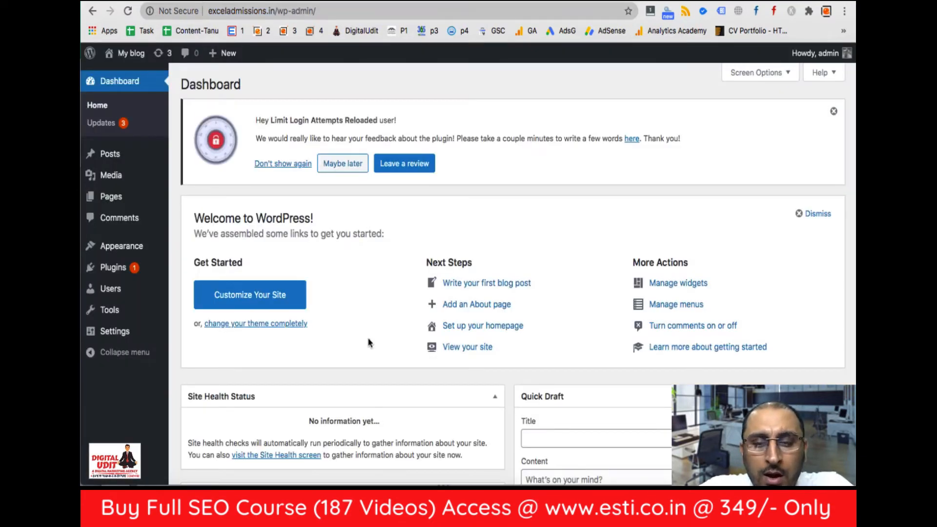
mouse_move(128, 252)
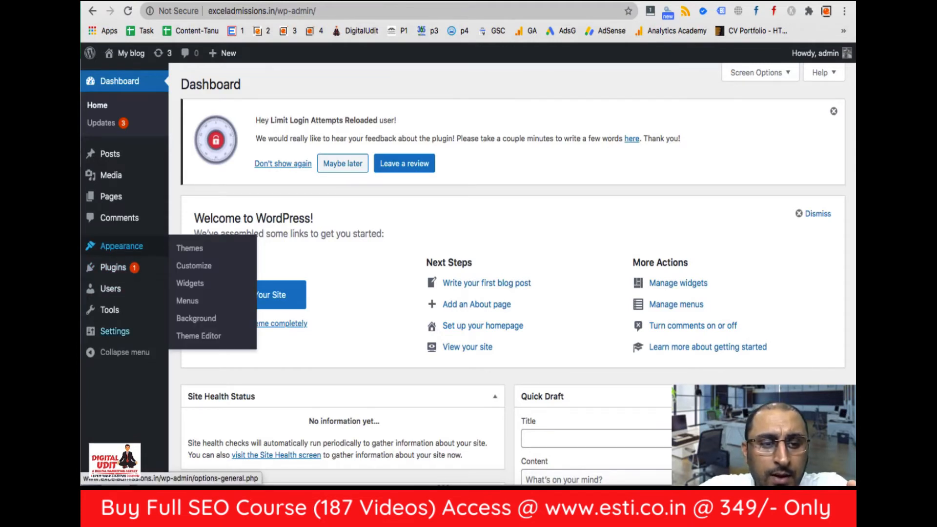
mouse_move(126, 274)
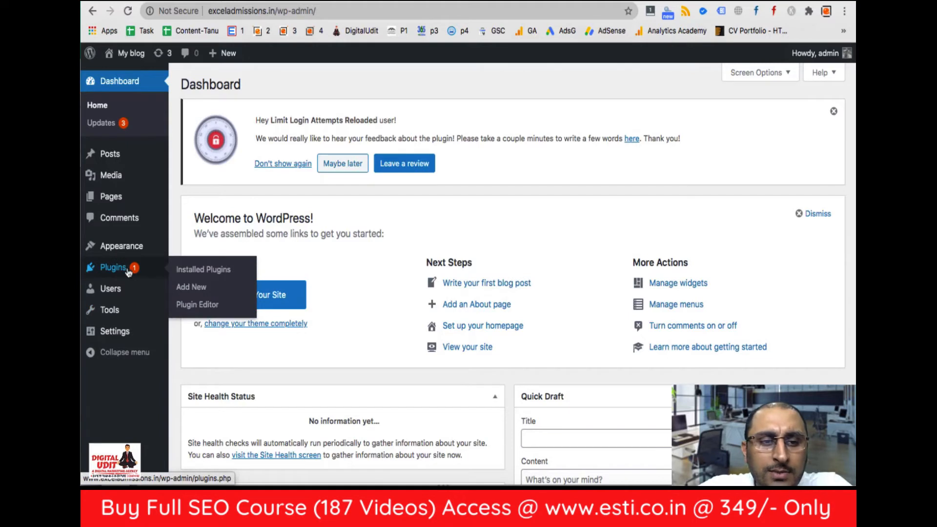
left_click(198, 292)
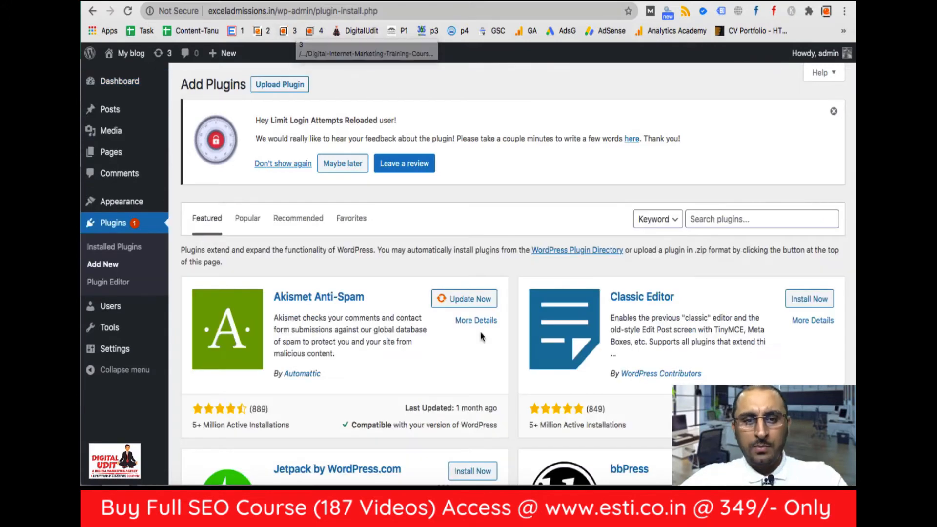
Step: Search the plugin directory for "header and footer scripts"
left_click(713, 223)
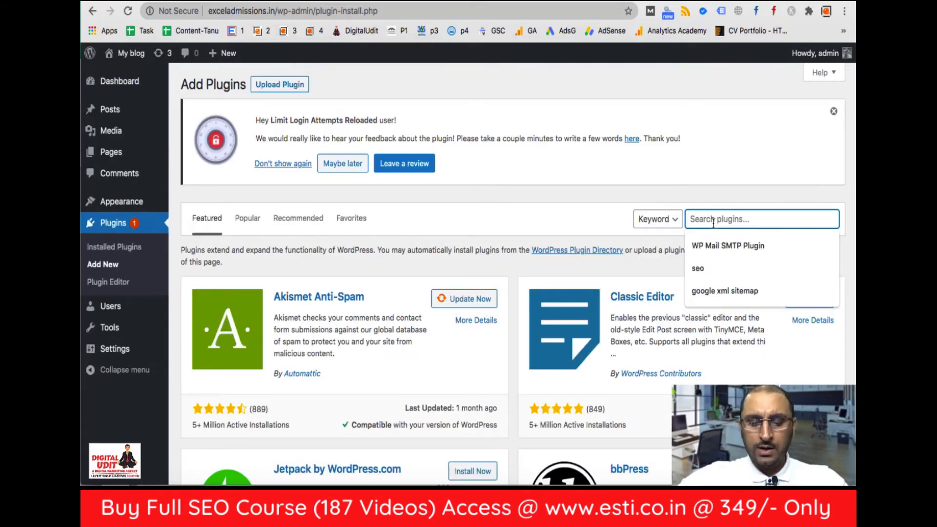
type("header")
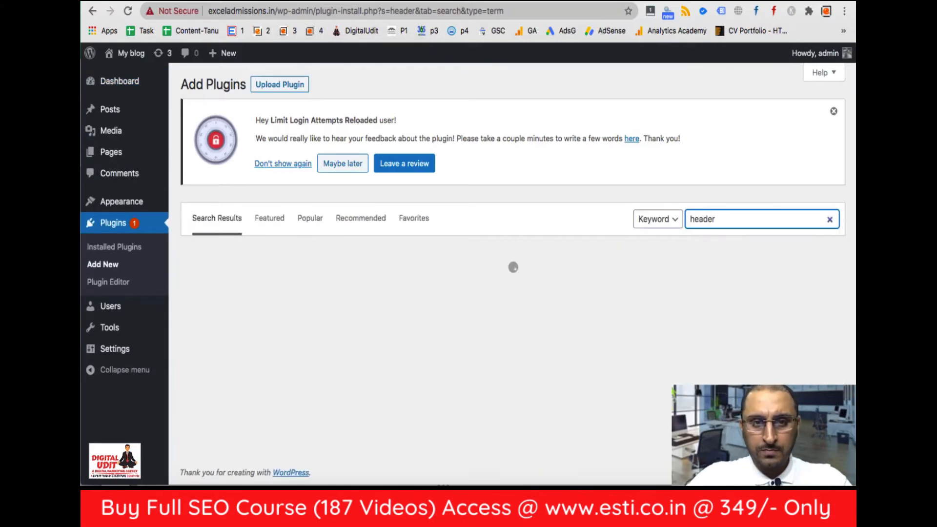
type(" and fo")
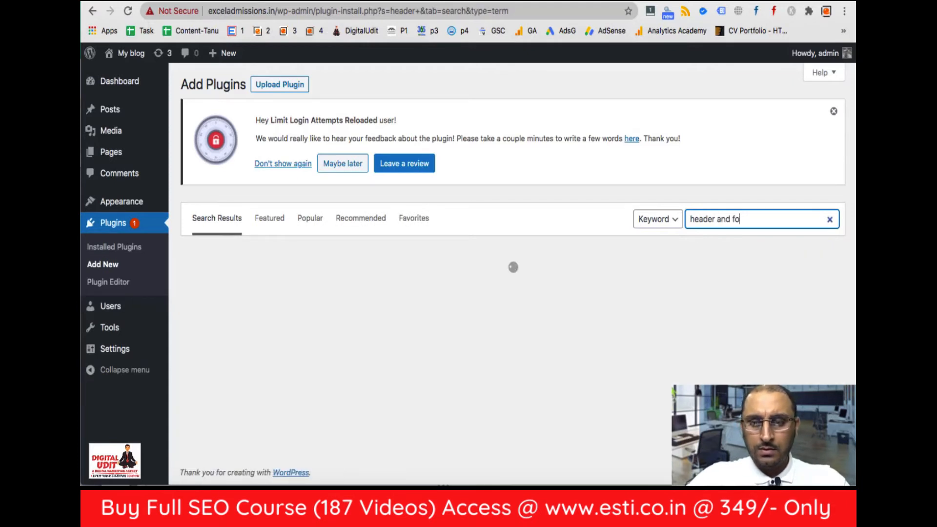
type("oter scripts")
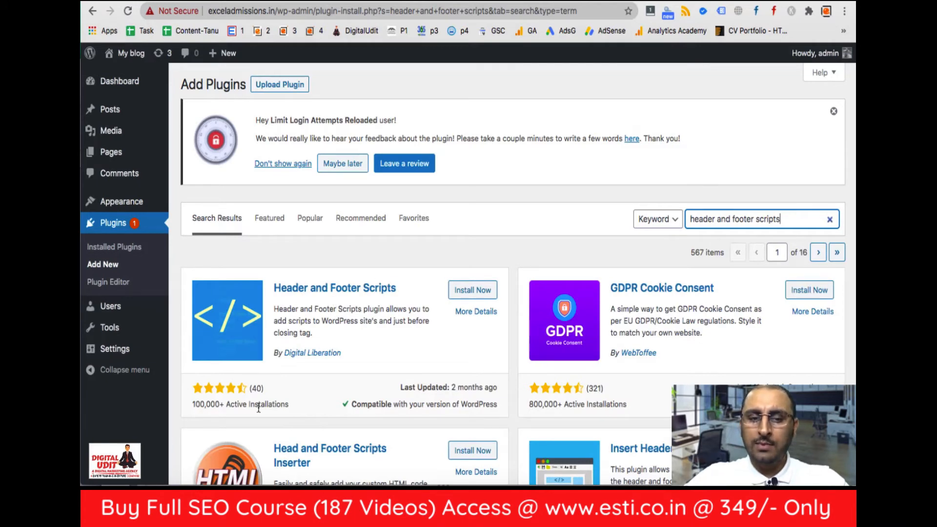
Step: Install and activate the Header and Footer Scripts plugin by Digital Liberation
left_click(474, 292)
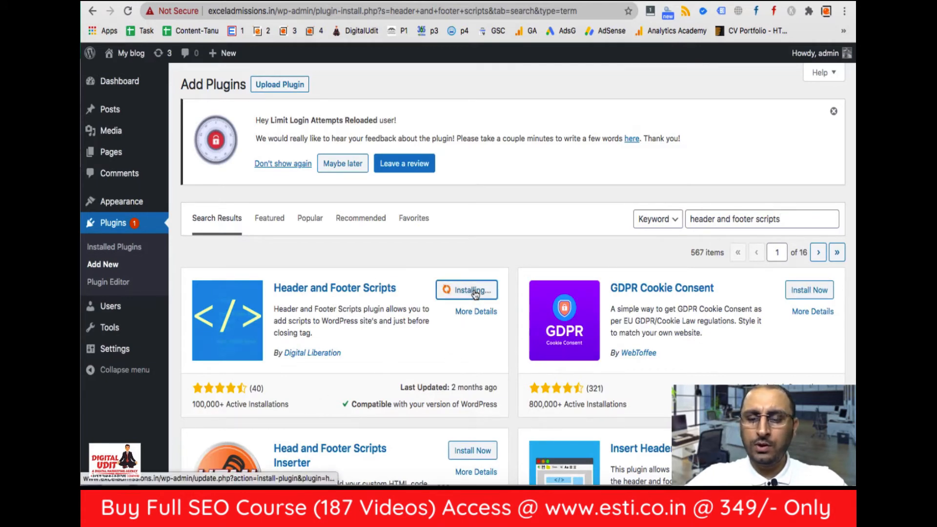
scroll(473, 293, "down", 3)
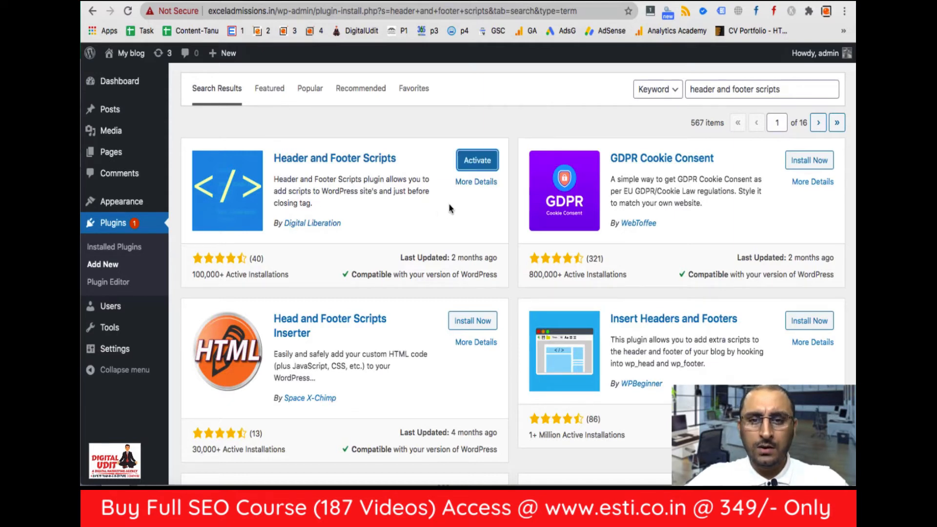
left_click(473, 164)
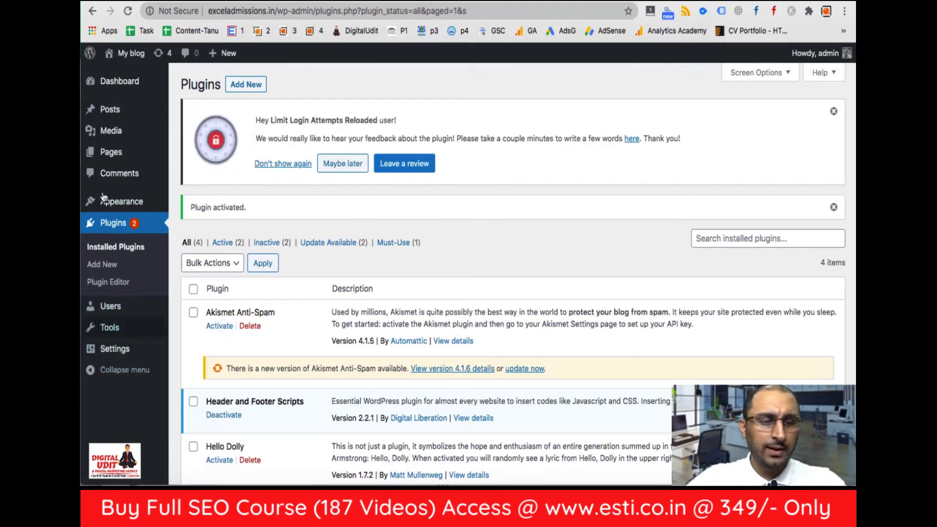
Step: Open the options page of the Header and Footer Scripts plugin
mouse_move(120, 355)
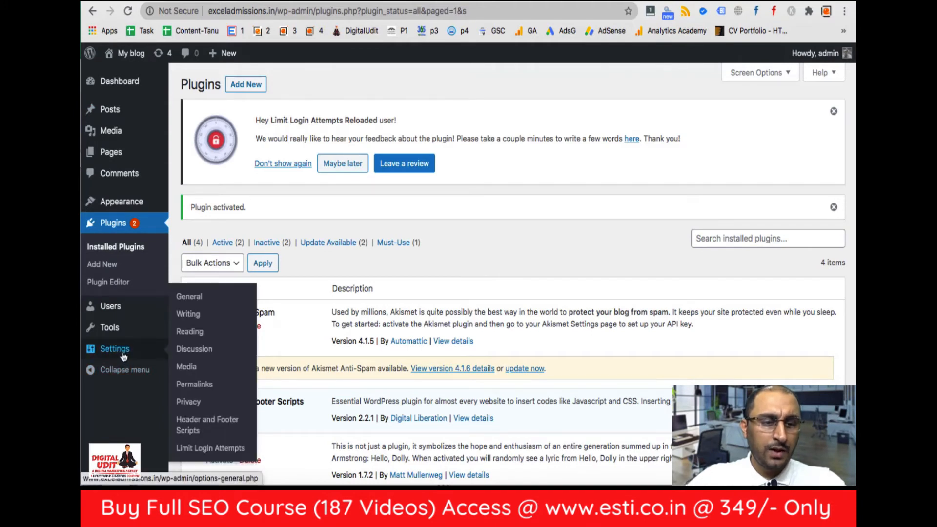
left_click(206, 424)
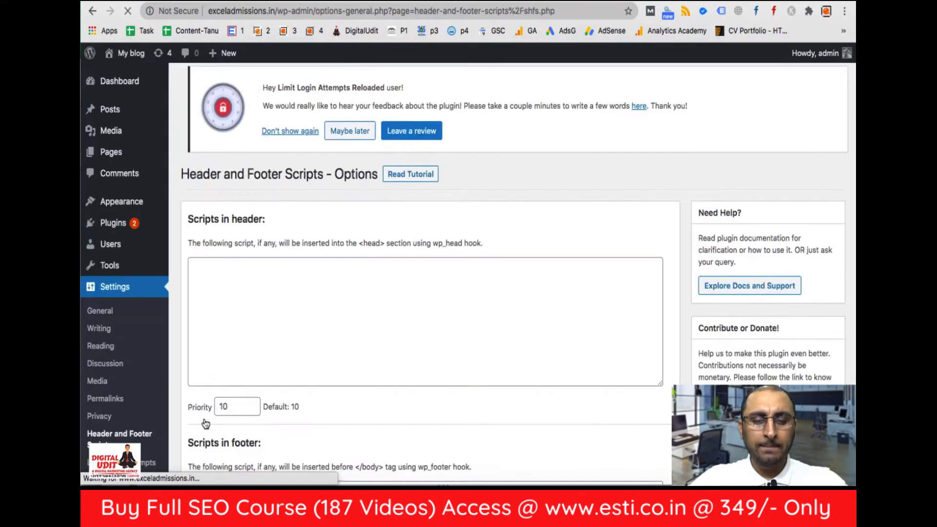
scroll(537, 399, "down", 5)
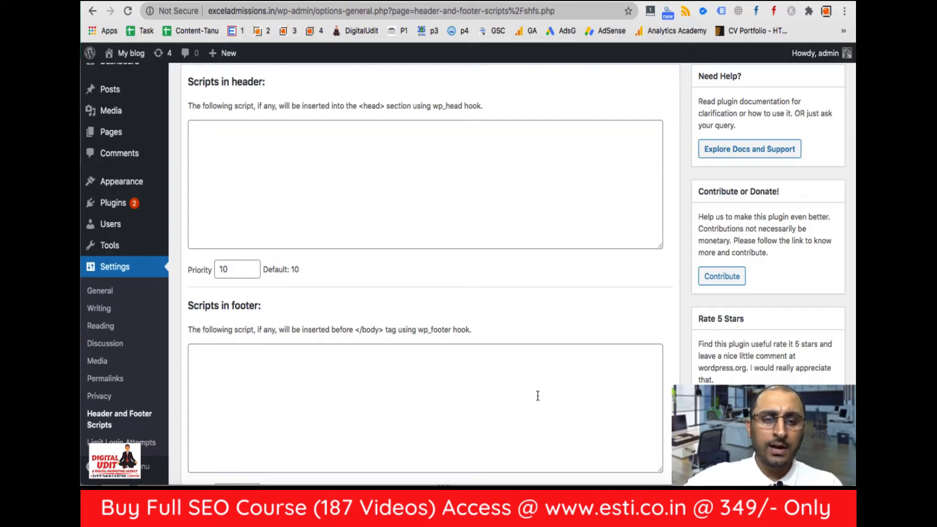
Step: Examine the header and footer script fields and the head and body tags named in their descriptions
left_click(313, 198)
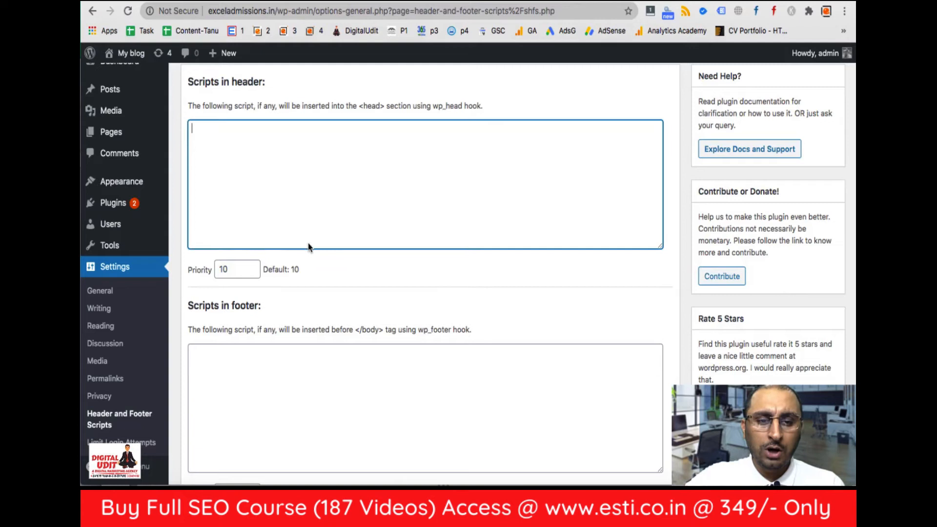
left_click(299, 407)
left_click(317, 166)
left_click(360, 104)
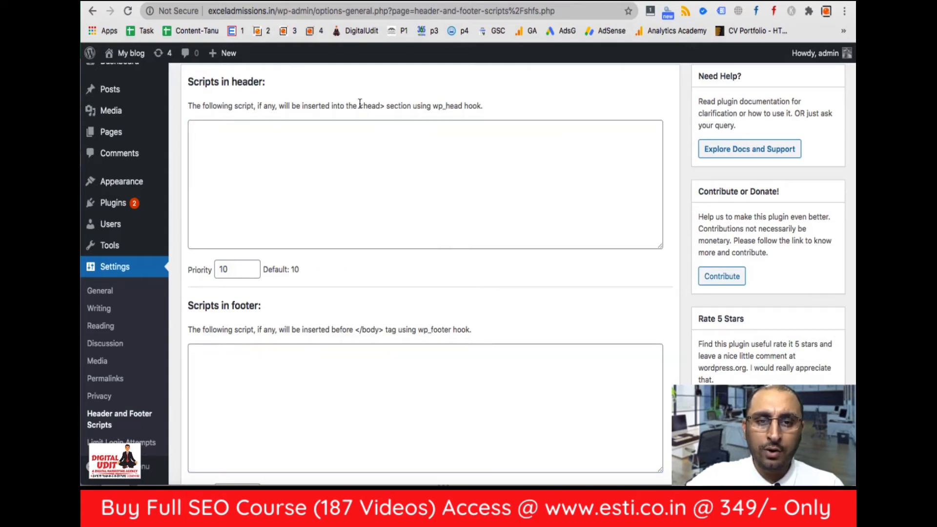
left_click_drag(360, 104, 401, 103)
left_click(337, 379)
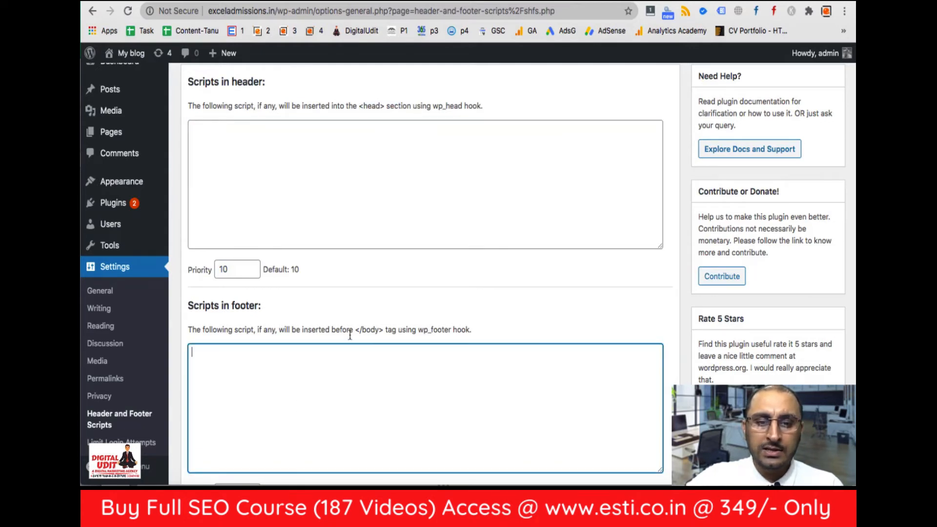
left_click_drag(354, 330, 390, 329)
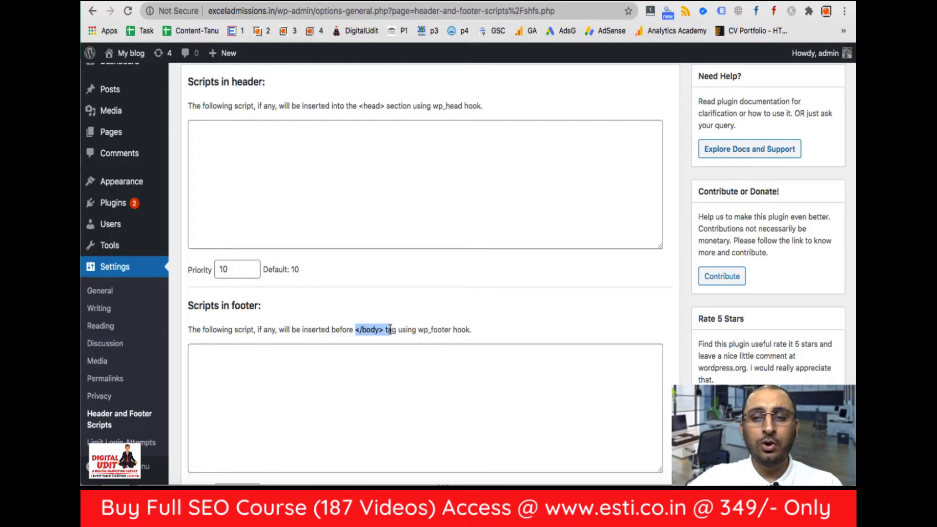
Step: Paste the copied Google Analytics snippet into the Scripts in header field, after checking it in Analytics
left_click(424, 1)
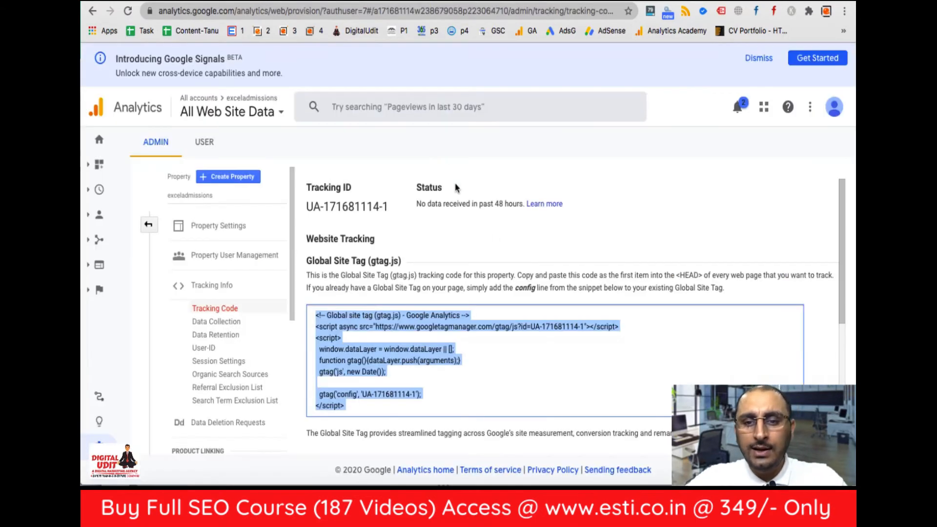
left_click(213, 2)
left_click(379, 172)
key("super+v")
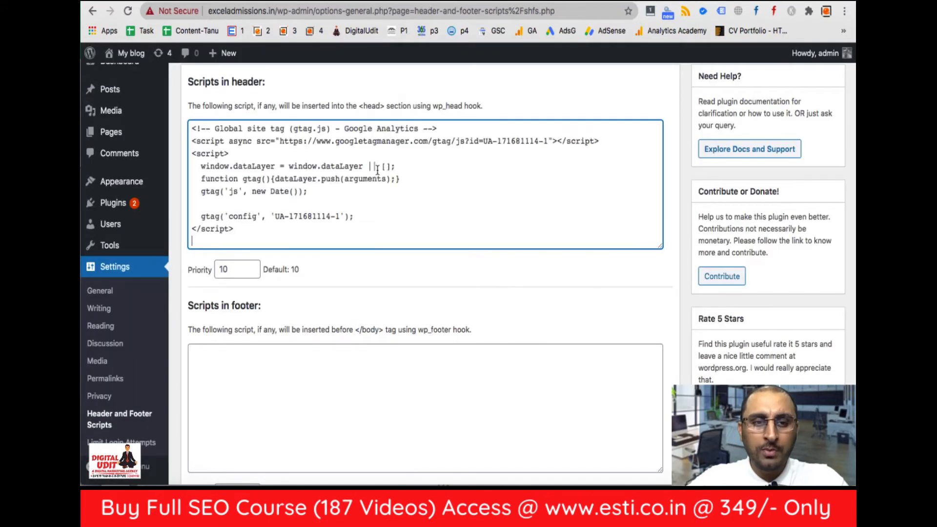
scroll(329, 184, "up", 2)
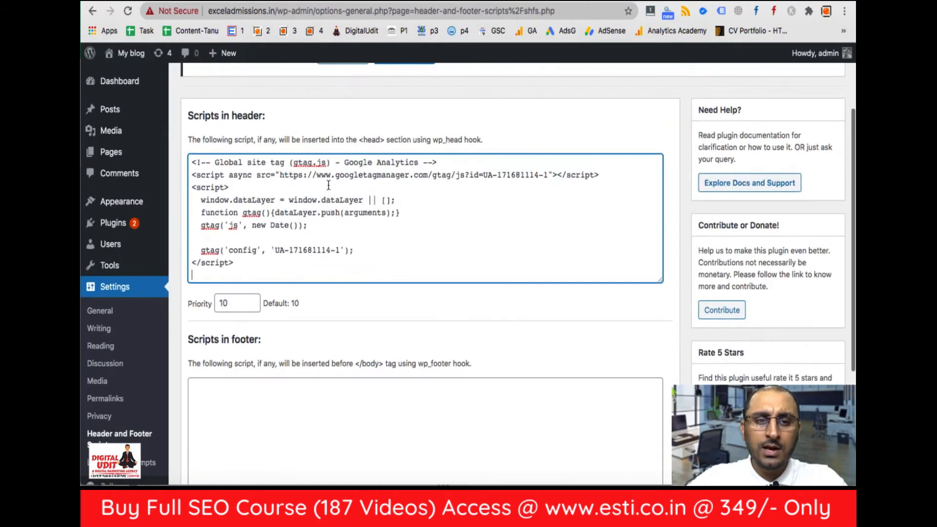
scroll(329, 186, "down", 5)
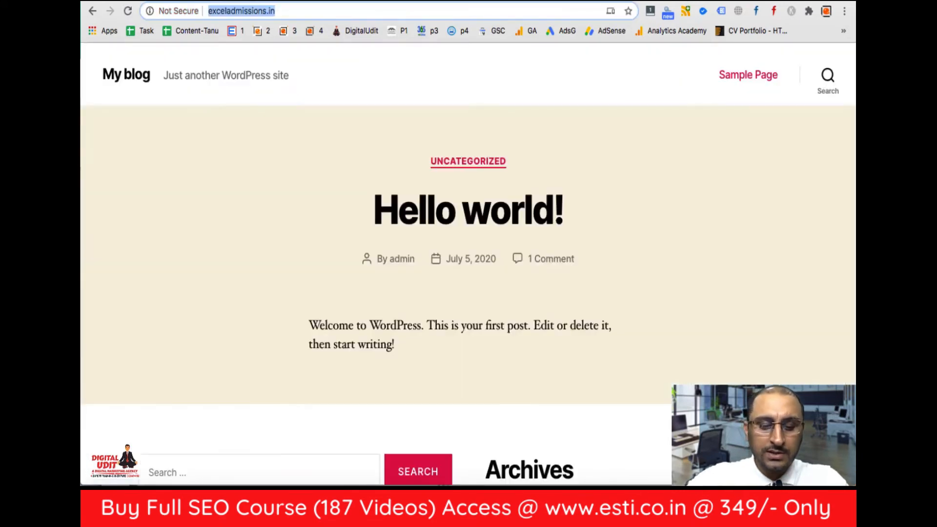
Step: Reload the exceladmissions.in homepage and search its page source for the ending of the tracking ID
key("Return")
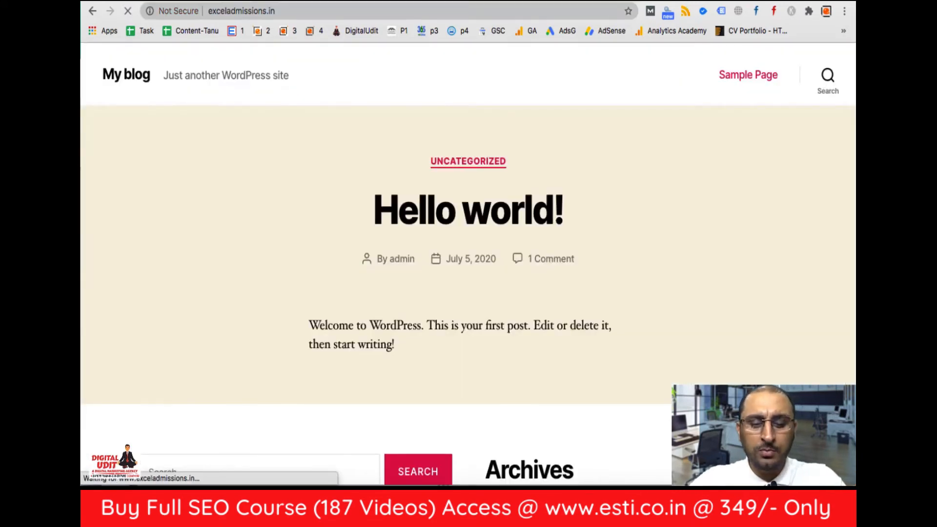
key("super+alt+u")
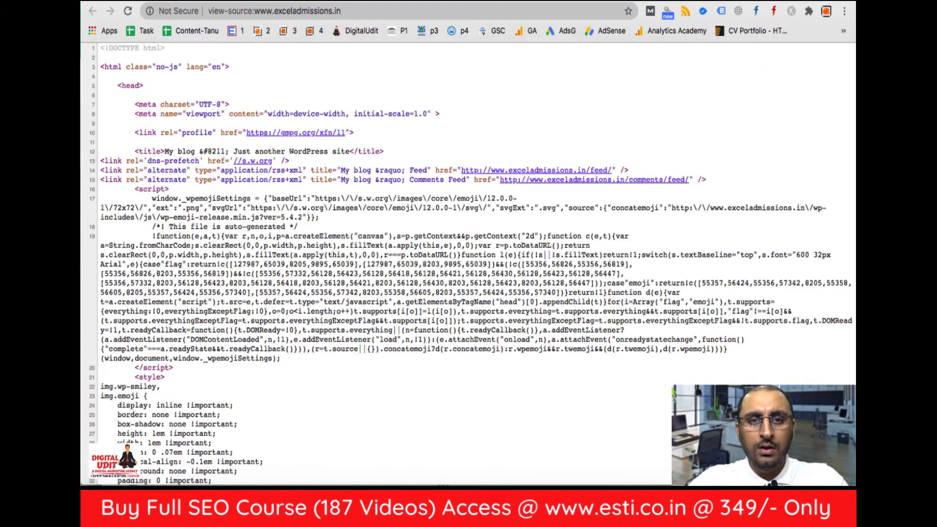
key("super+f")
type("1114-1")
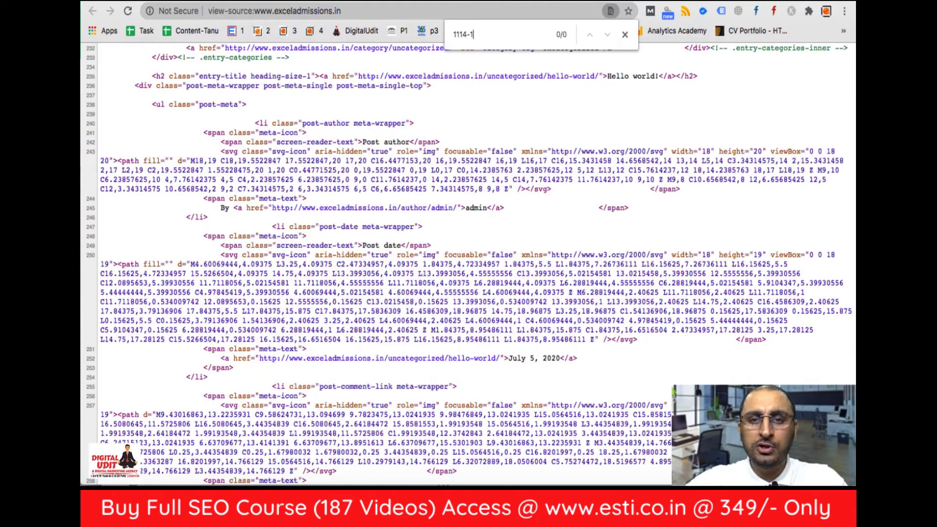
Step: Return to the Header and Footer Scripts options in WordPress and save the settings
key("ctrl+shift+Tab")
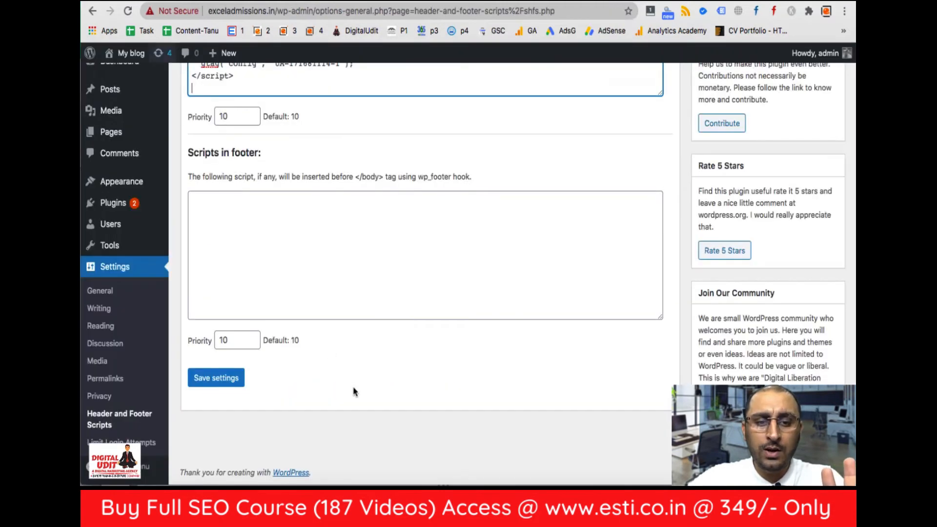
left_click(210, 383)
left_click(217, 379)
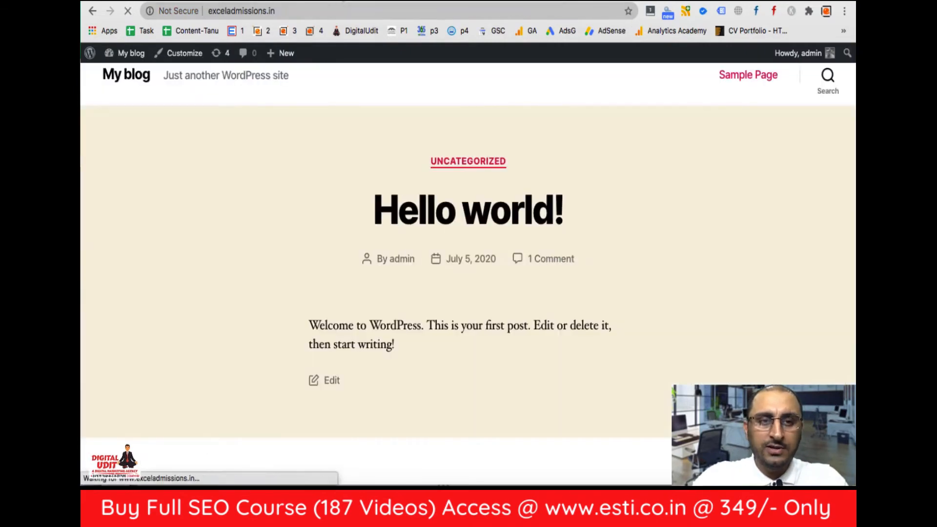
Step: View the reloaded homepage's source, find the tracking ID in it, and copy the whole Global site tag block
key("alt+super+u")
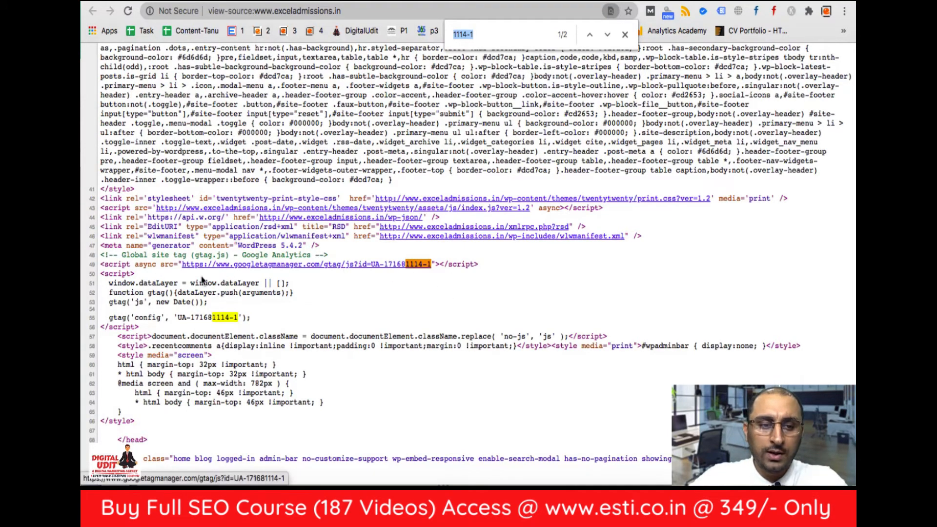
left_click_drag(145, 328, 87, 259)
key("super+c")
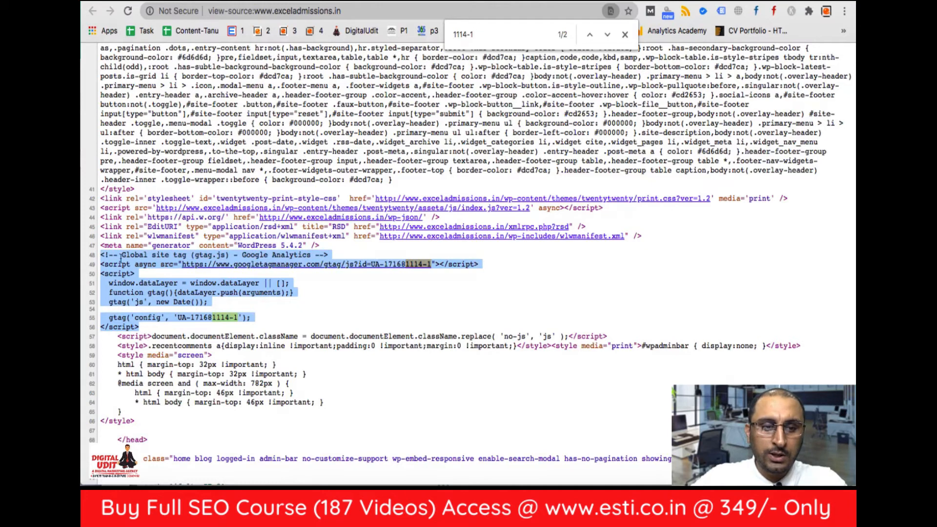
Step: Compare the tracking snippet in the page source, Google Analytics and the Header and Footer Scripts settings, and examine the beginning of the source
left_click(505, 1)
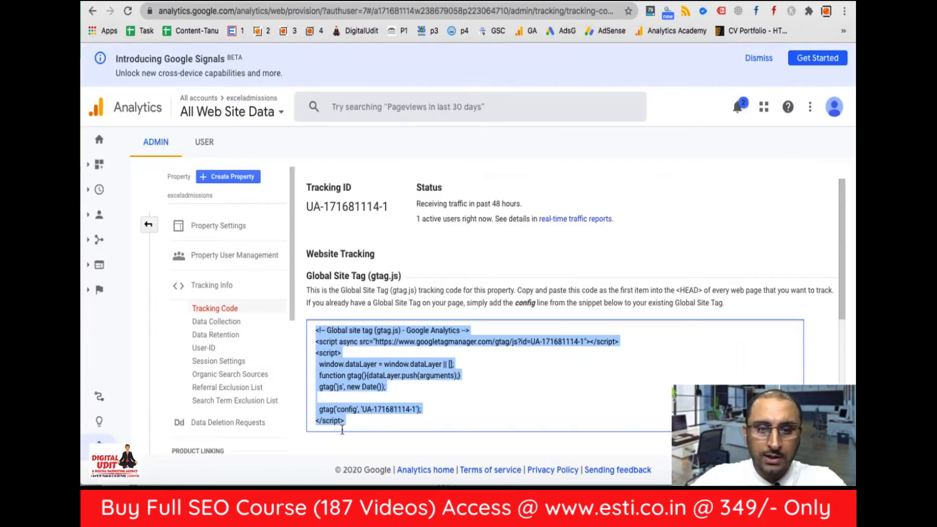
left_click(405, 1)
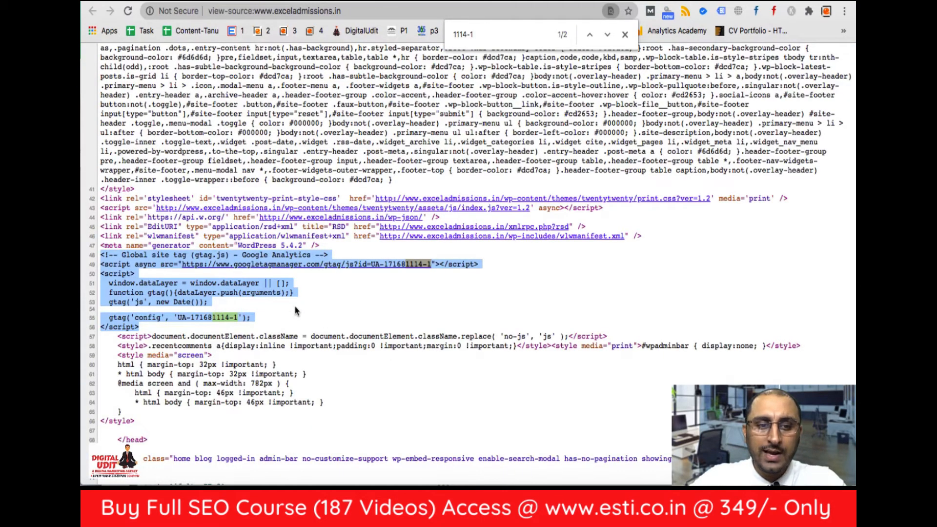
left_click(189, 1)
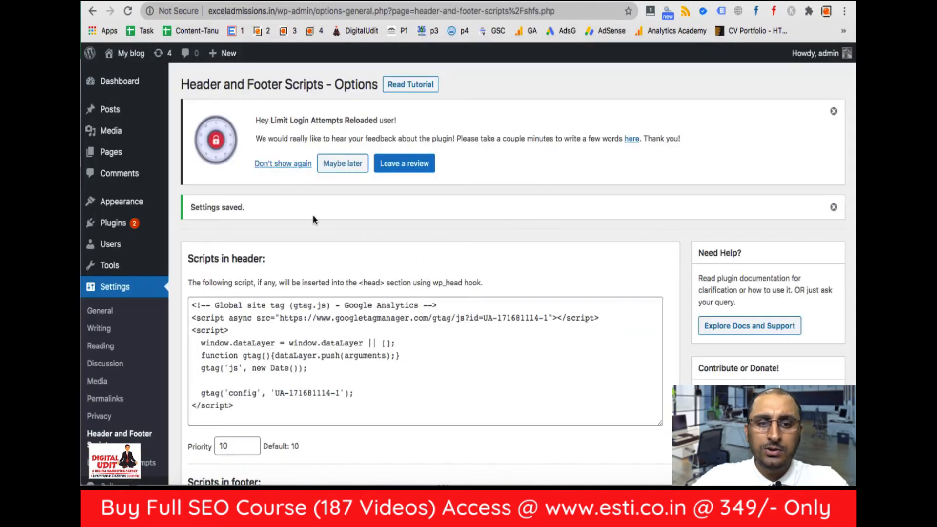
scroll(376, 351, "down", 3)
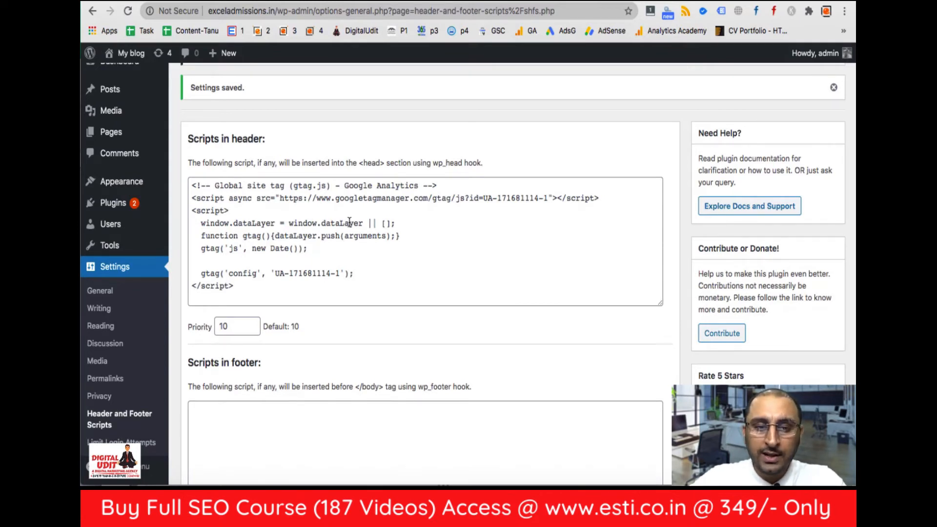
scroll(412, 325, "down", 4)
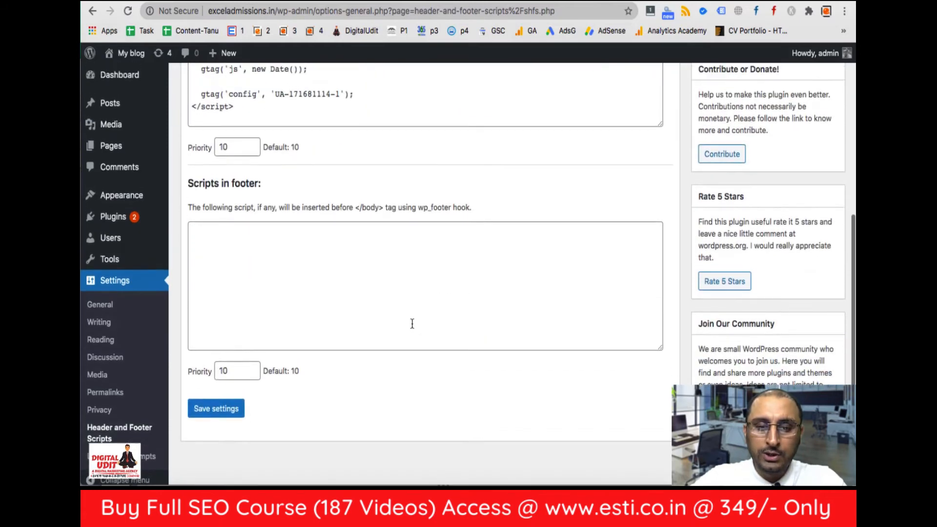
scroll(412, 323, "up", 6)
scroll(412, 324, "up", 1)
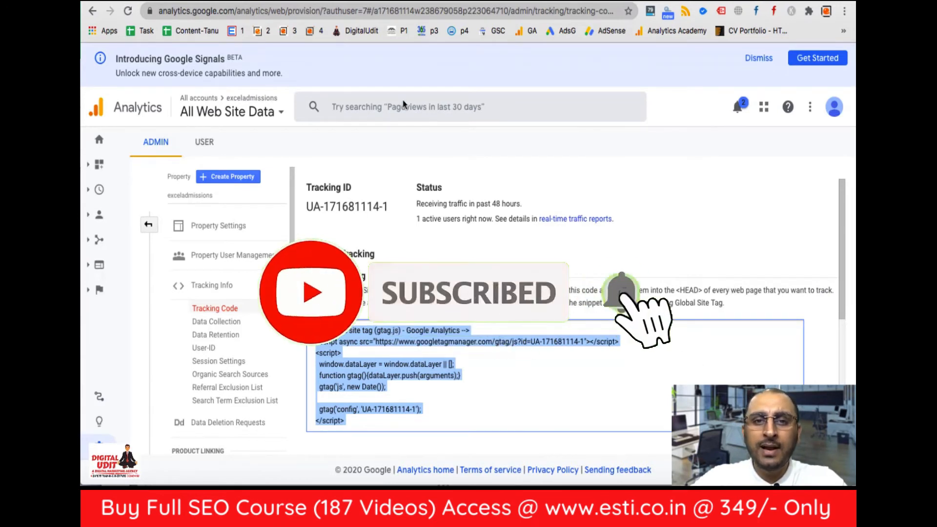
key("super+f")
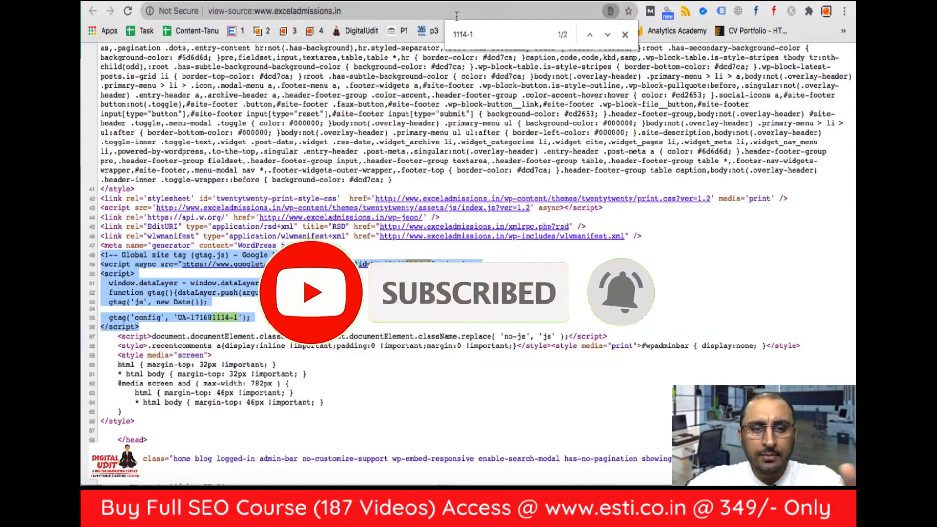
scroll(402, 252, "up", 15)
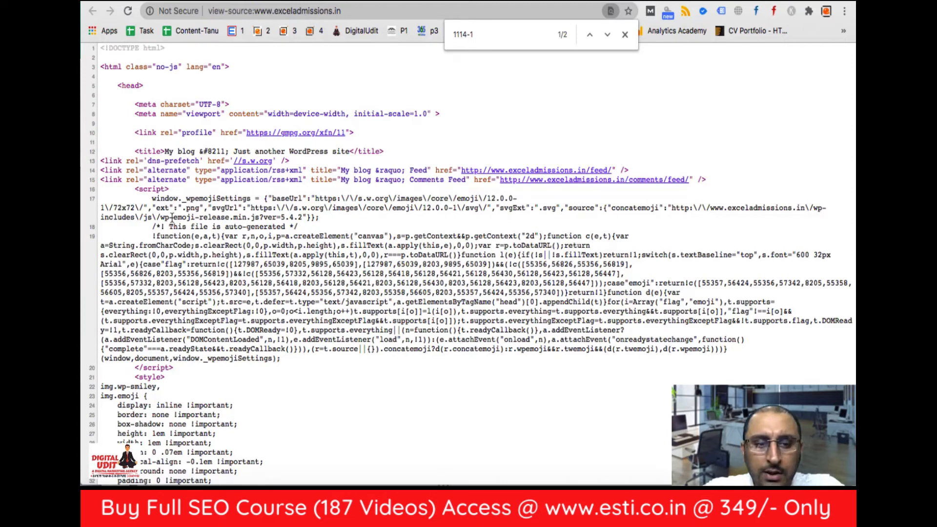
Step: Open the WordPress Theme Editor, accept the direct-editing warning and keep Twenty Twenty as the theme to edit
left_click(191, 1)
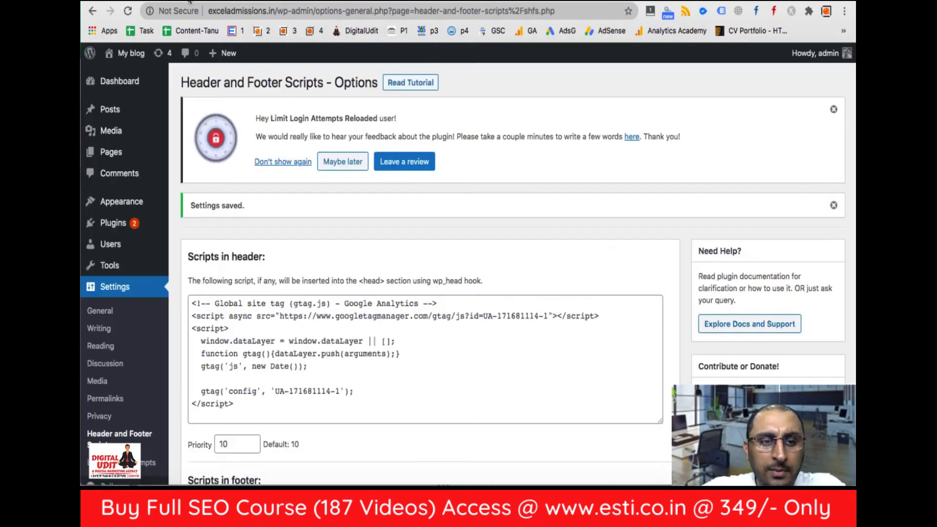
mouse_move(134, 202)
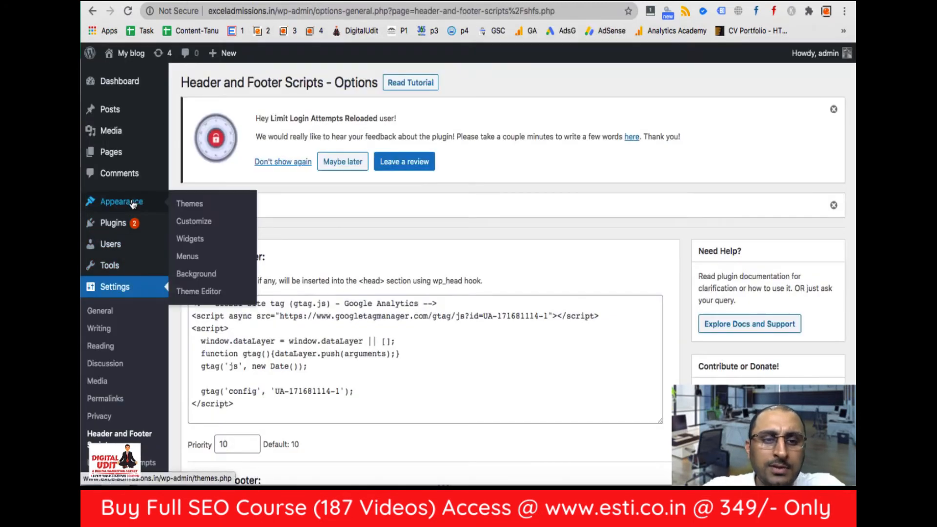
left_click(209, 293)
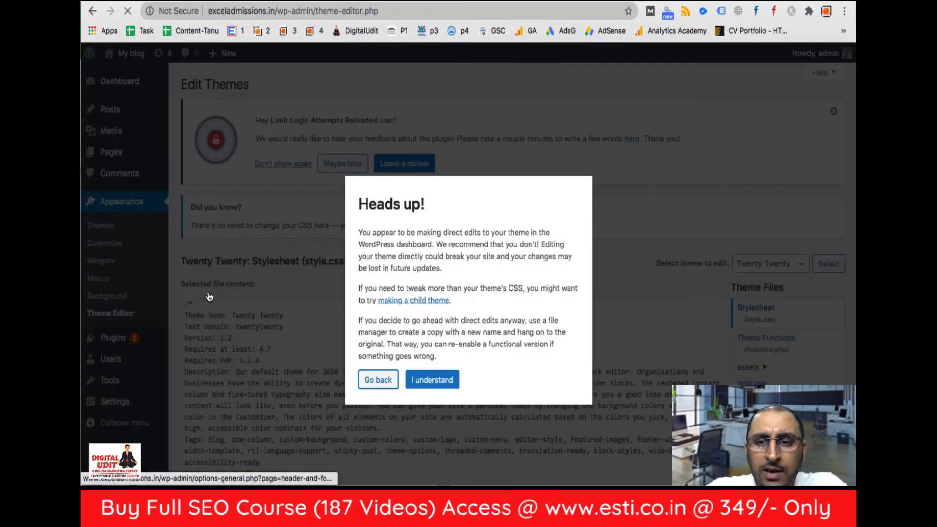
left_click(431, 380)
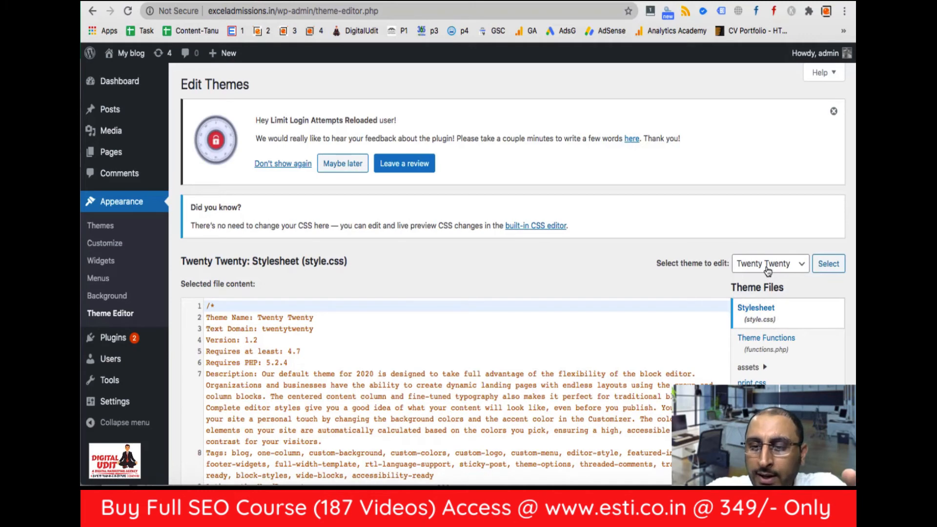
left_click(767, 271)
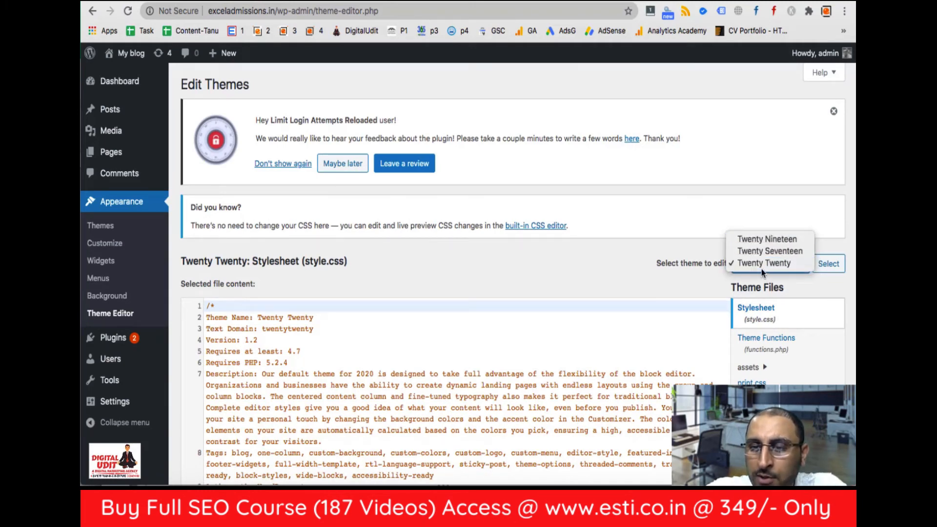
left_click(646, 289)
Step: Open Twenty Twenty's Theme Header file (header.php) and locate its opening head tag
scroll(644, 284, "down", 2)
scroll(643, 285, "down", 5)
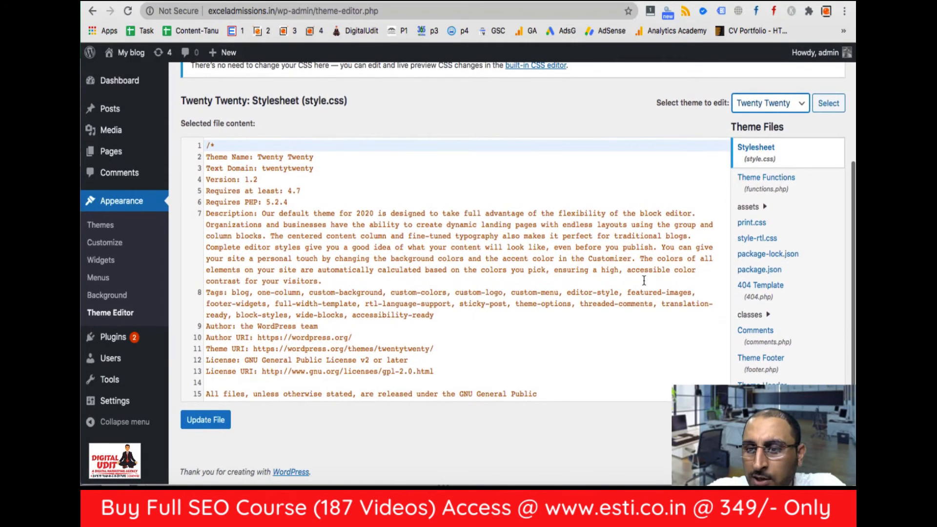
scroll(743, 272, "down", 5)
scroll(743, 272, "up", 5)
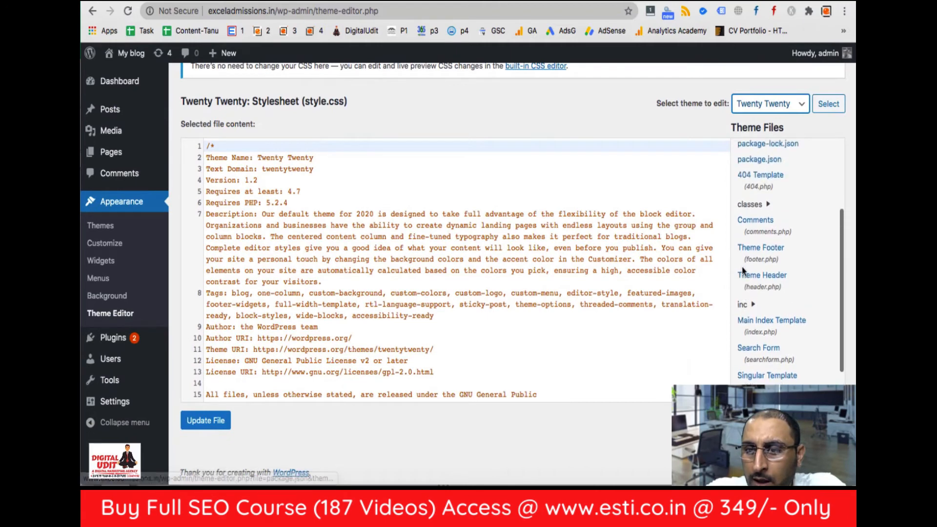
scroll(743, 272, "down", 5)
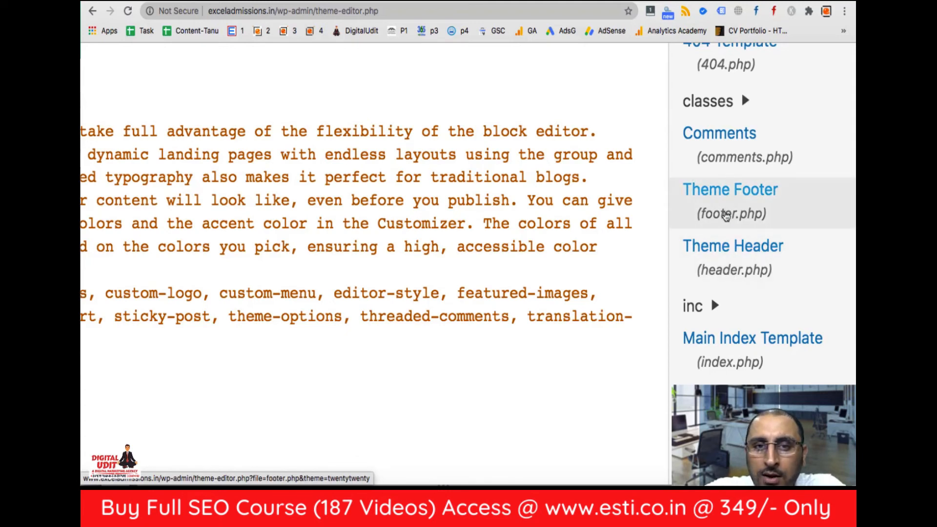
left_click(735, 263)
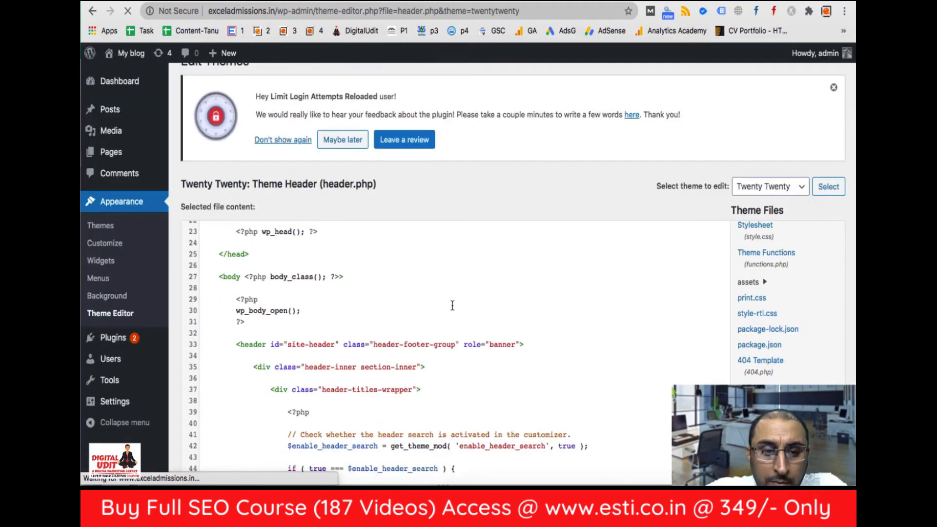
scroll(453, 306, "up", 4)
scroll(453, 306, "down", 1)
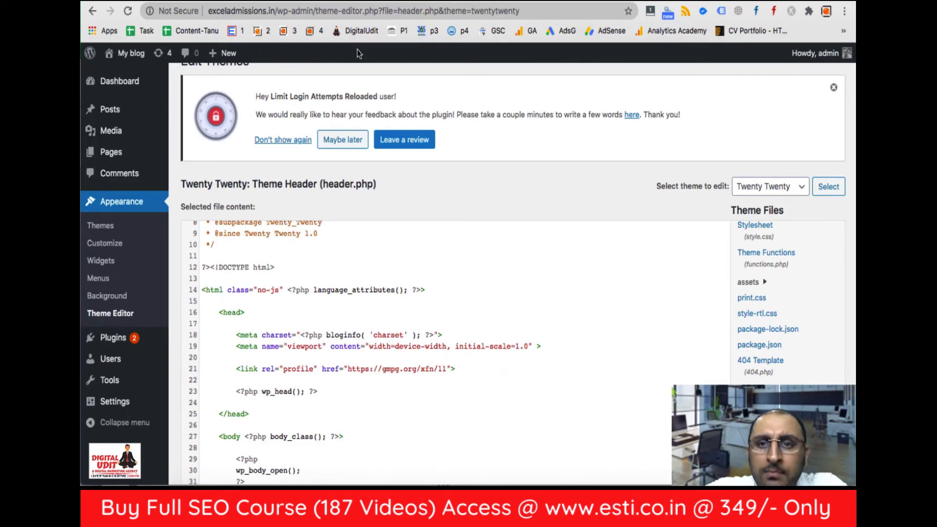
Step: Paste the copied Global site tag below the opening head tag in header.php, after checking the page source and Analytics, and update the file
left_click(369, 1)
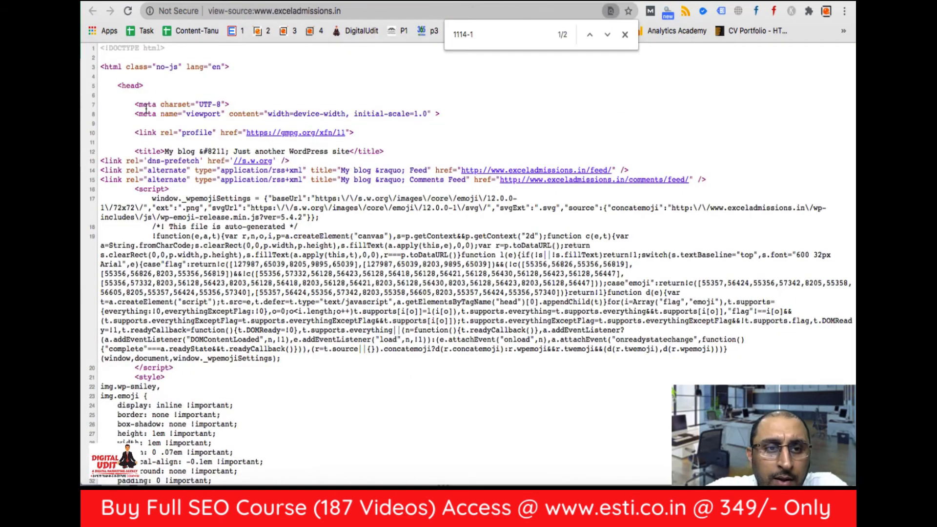
left_click_drag(134, 104, 221, 111)
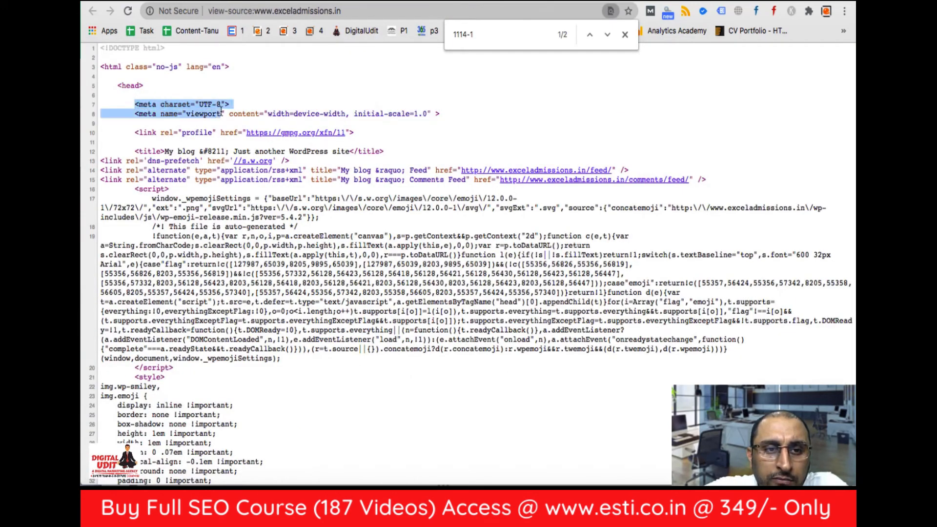
left_click(699, 1)
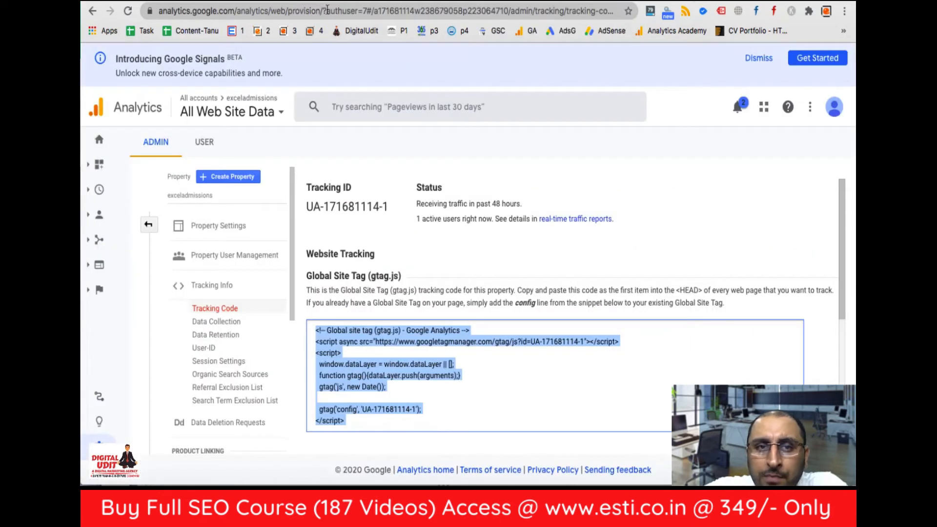
left_click(223, 1)
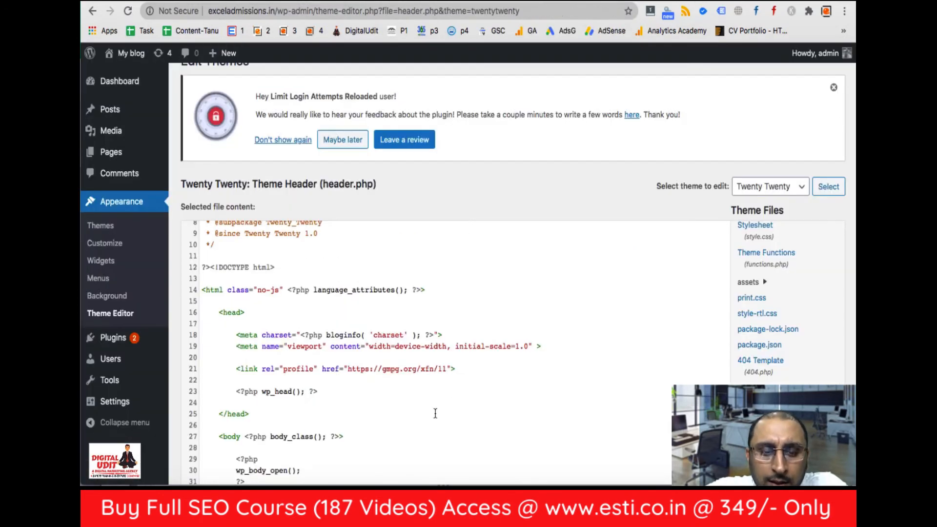
left_click(321, 318)
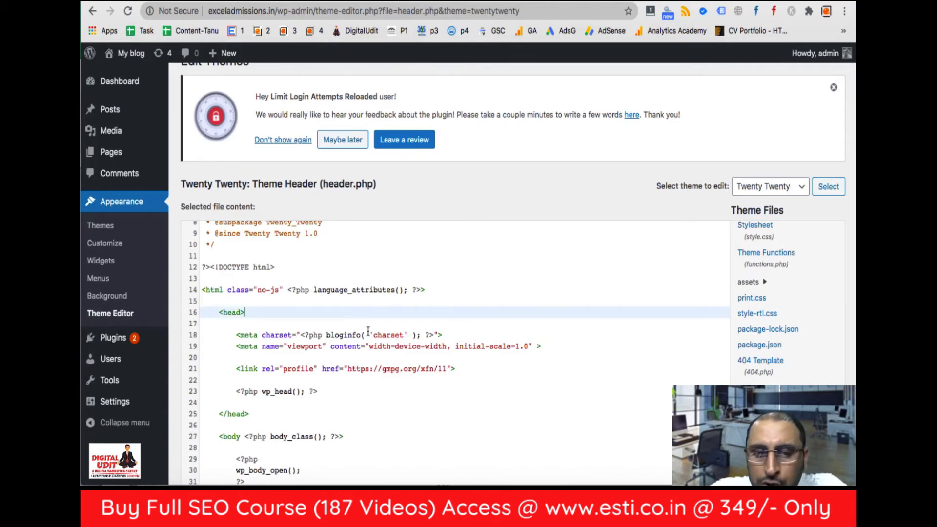
key("Return")
key("Return")
key("super+v")
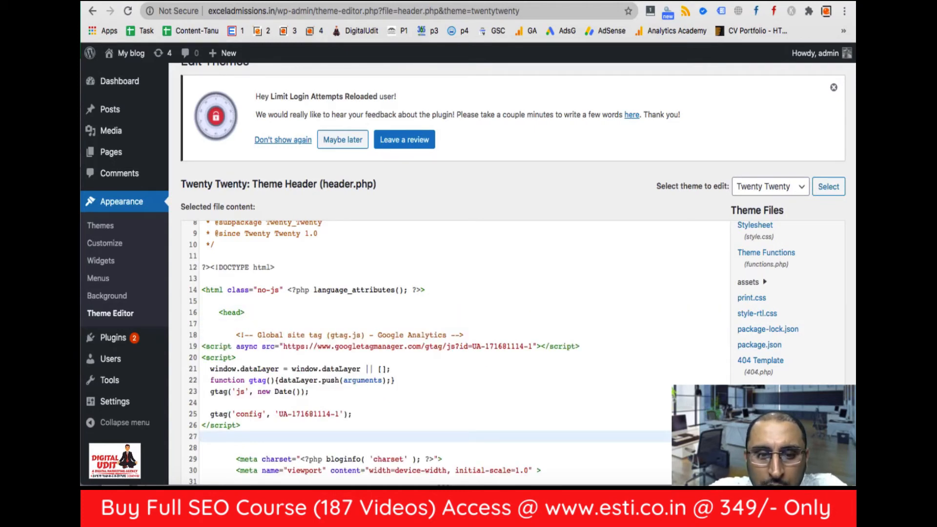
scroll(590, 148, "down", 3)
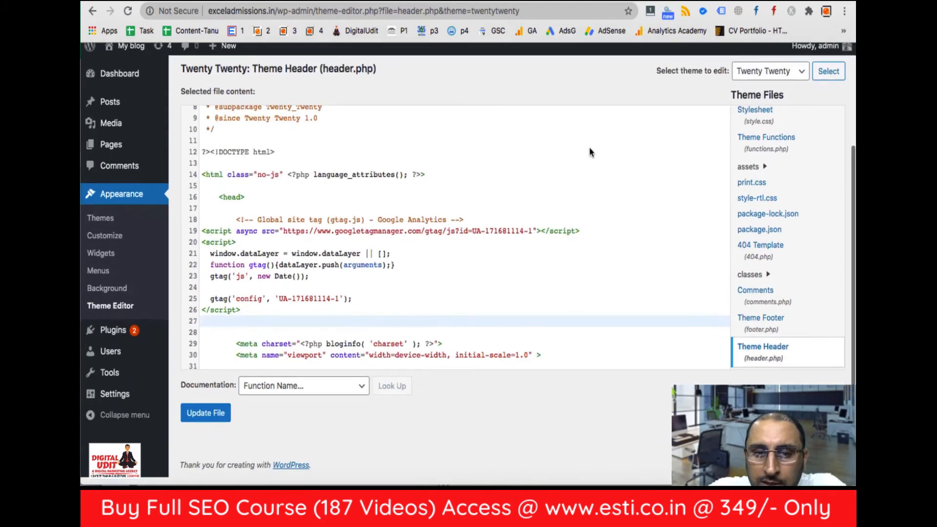
left_click(199, 423)
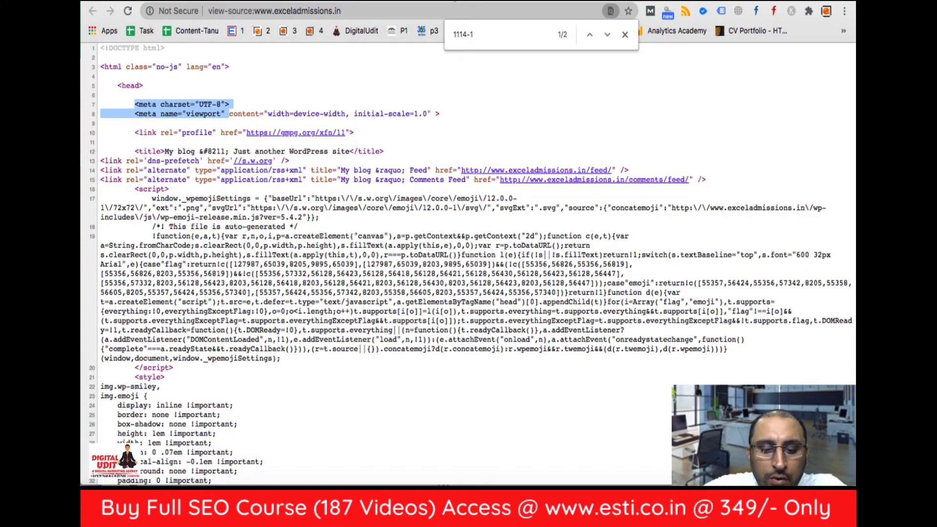
Step: Reload the homepage's page source and highlight the Global site tag block directly under the opening head tag
key("super+r")
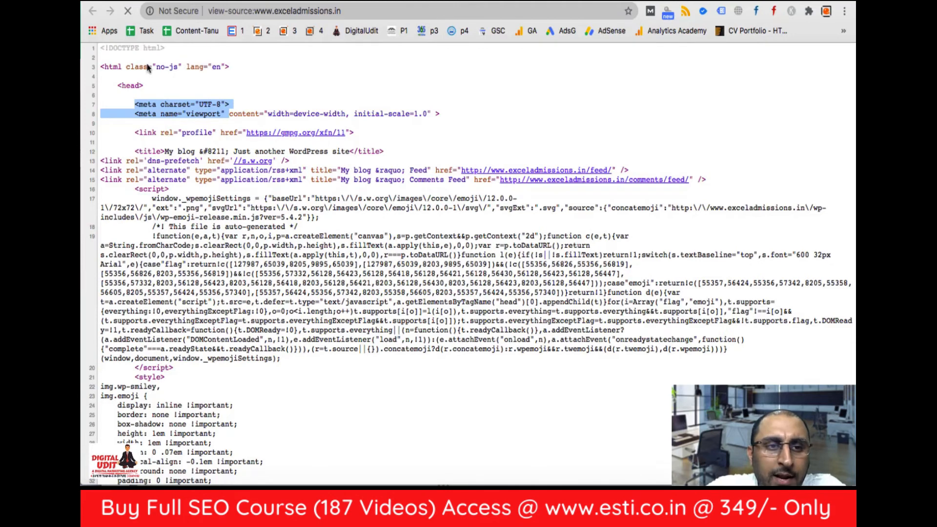
left_click_drag(135, 104, 158, 183)
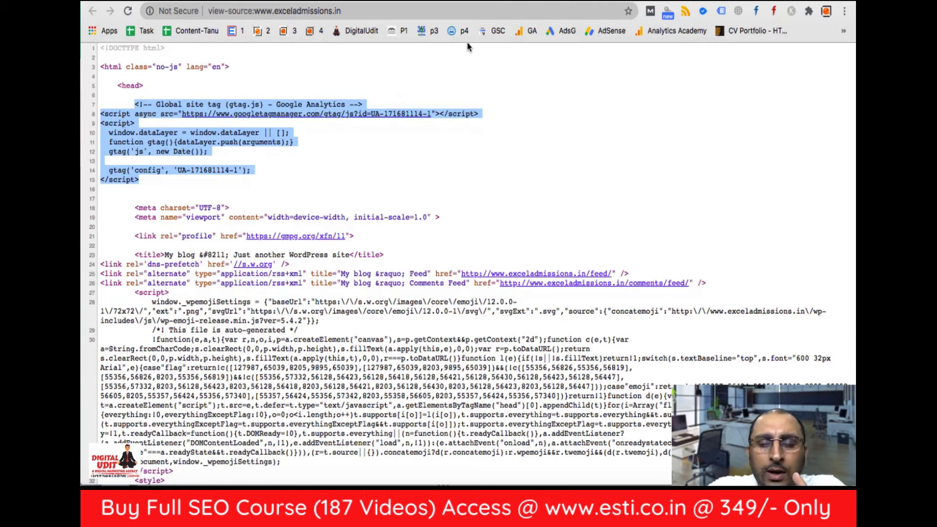
Step: Open Google Analytics Home, visit the site's Sample Page, and check the active users in Analytics
left_click(532, 2)
scroll(484, 379, "down", 5)
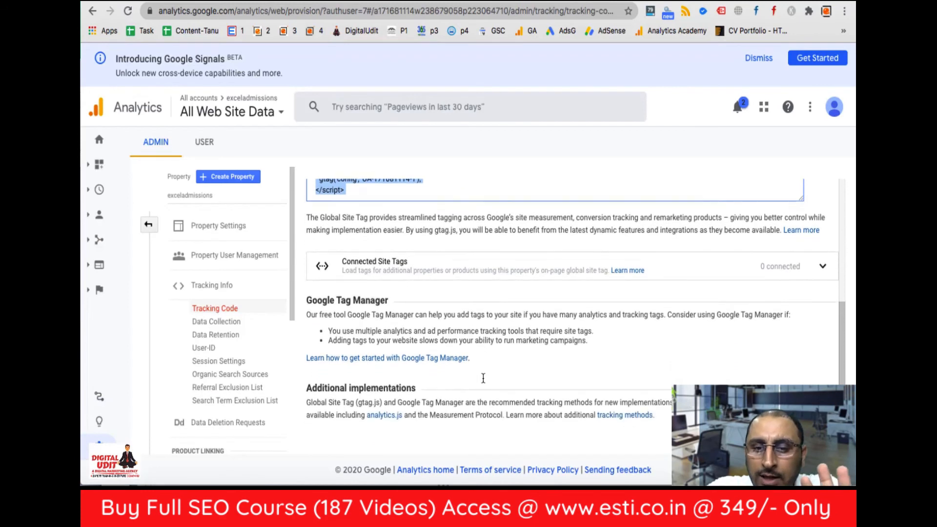
scroll(483, 378, "up", 5)
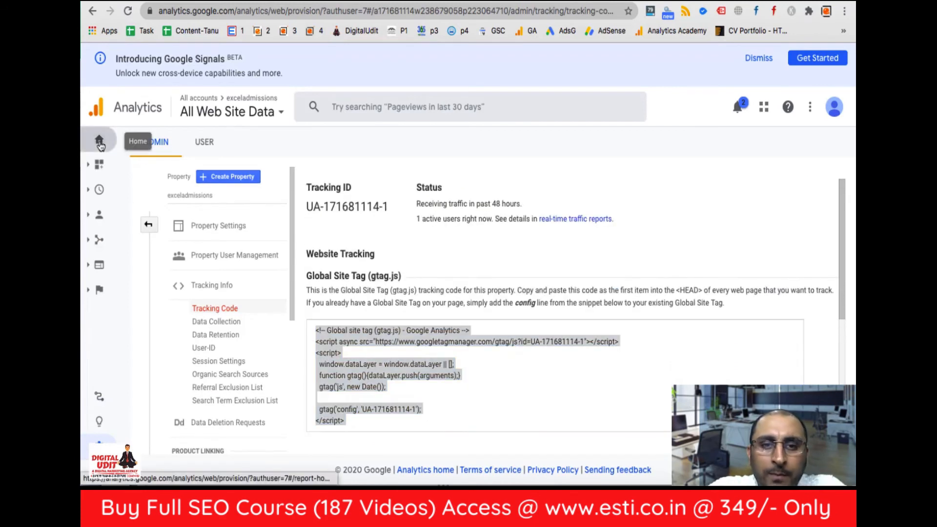
left_click(100, 143)
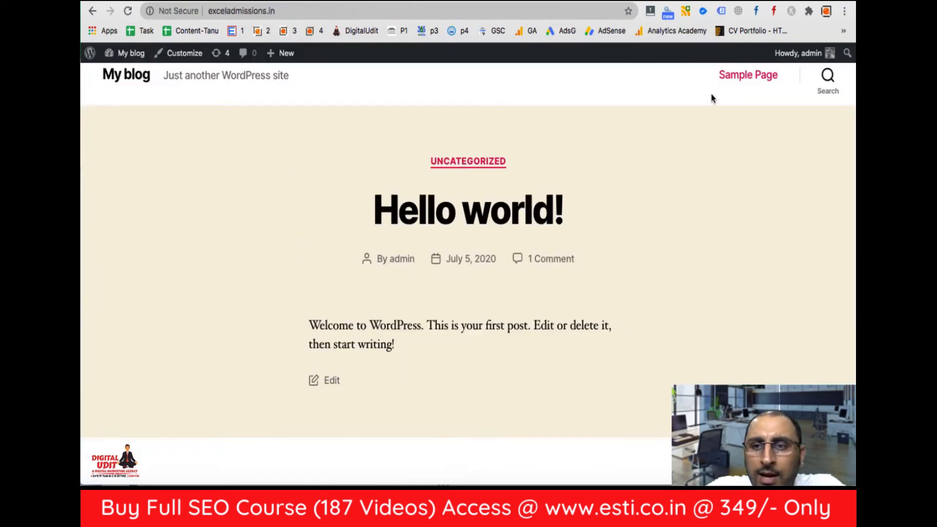
left_click(748, 75)
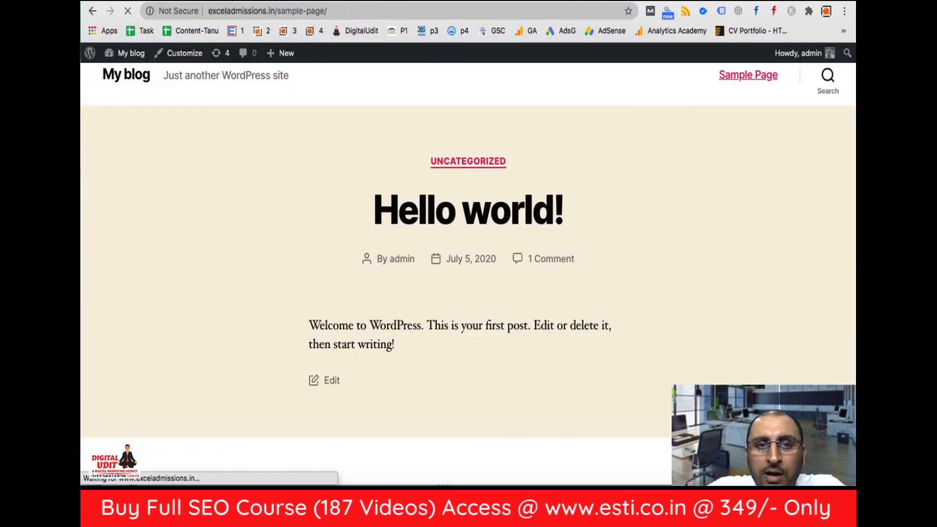
left_click(552, 1)
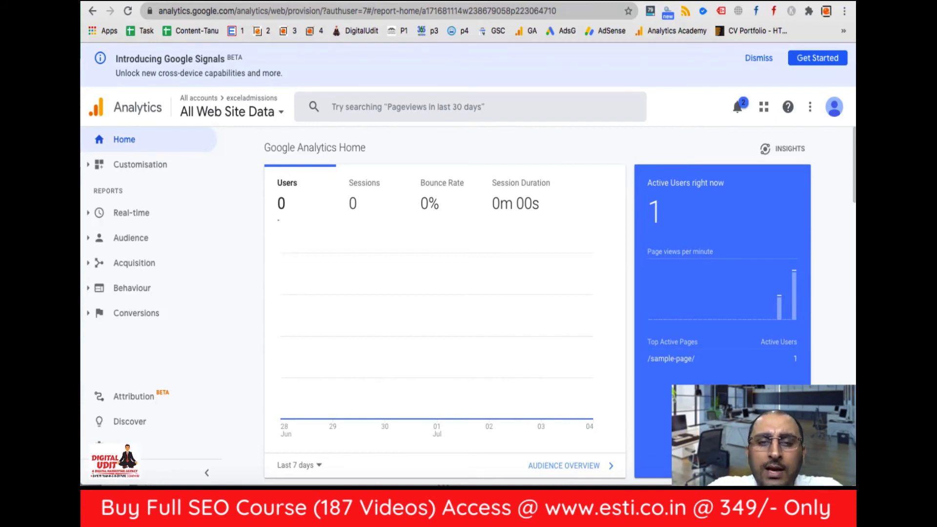
Step: Return to the WordPress theme editor and open the page for adding new plugins
left_click(207, 1)
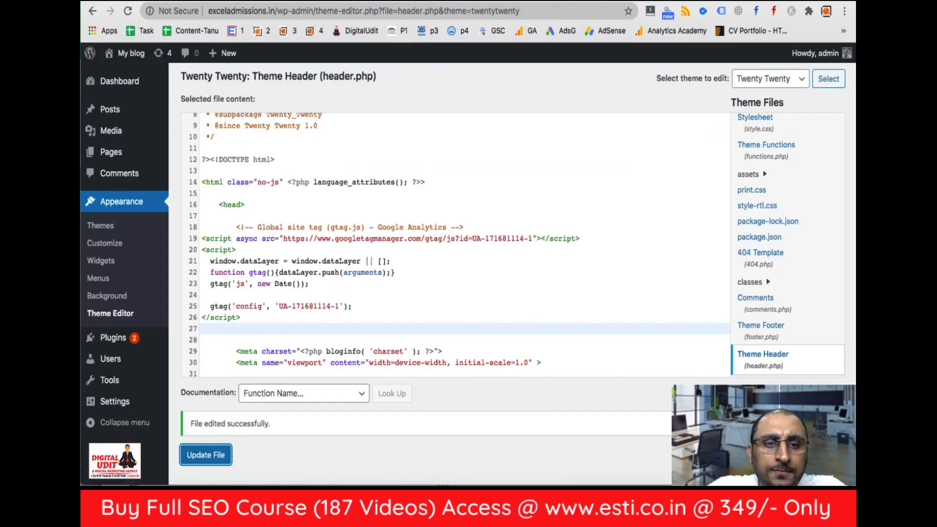
scroll(370, 311, "up", 3)
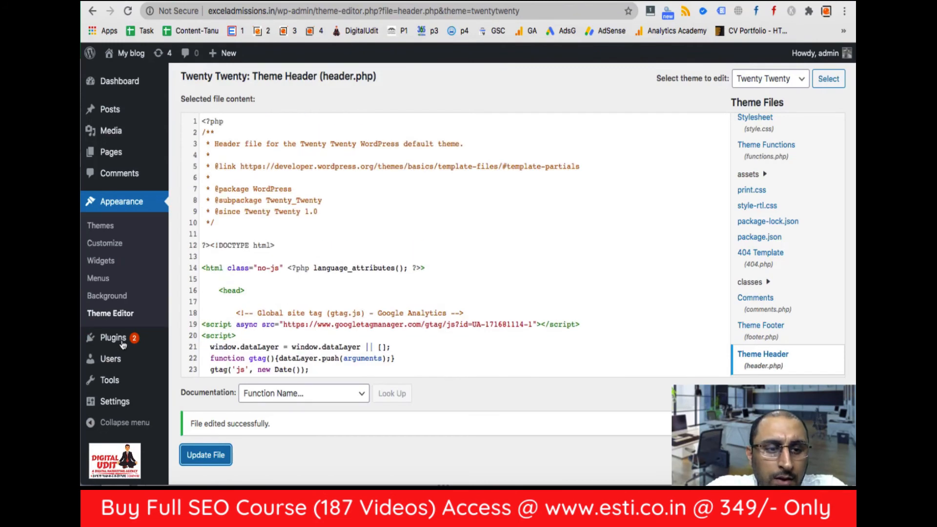
mouse_move(128, 344)
left_click(196, 359)
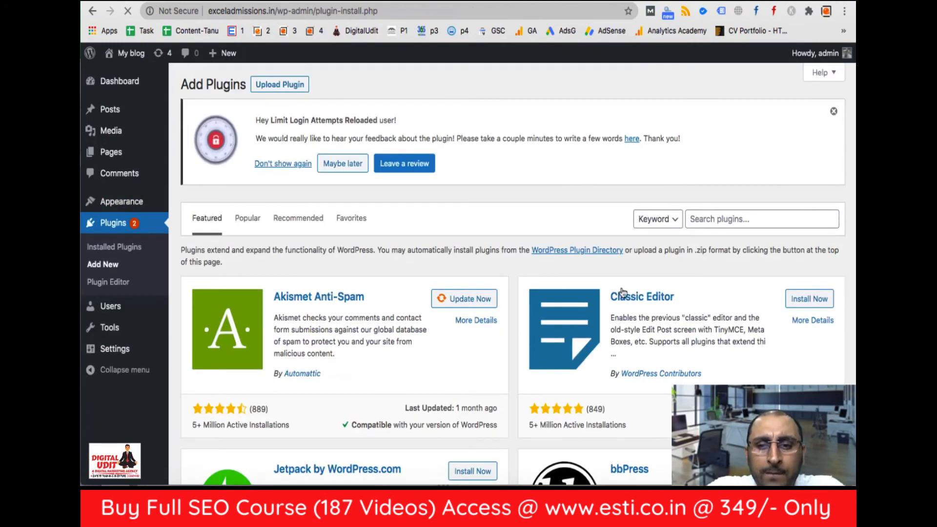
Step: Search the plugin directory for "google anlytics" and look through the results
left_click(781, 221)
type("g")
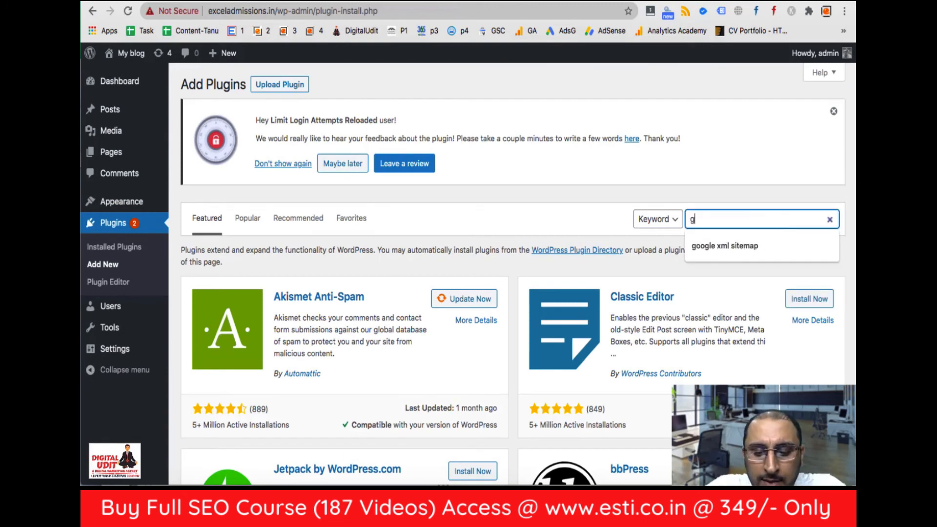
type("oogle anl")
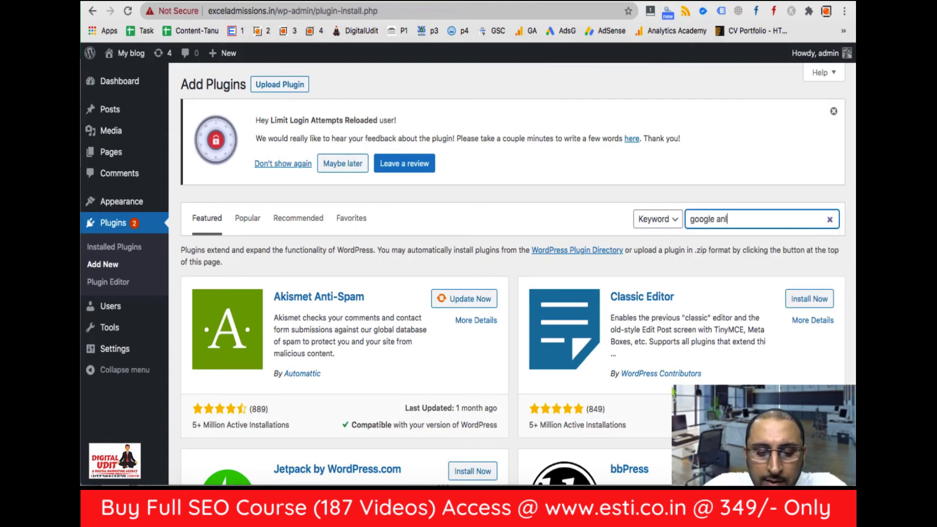
type("ytics")
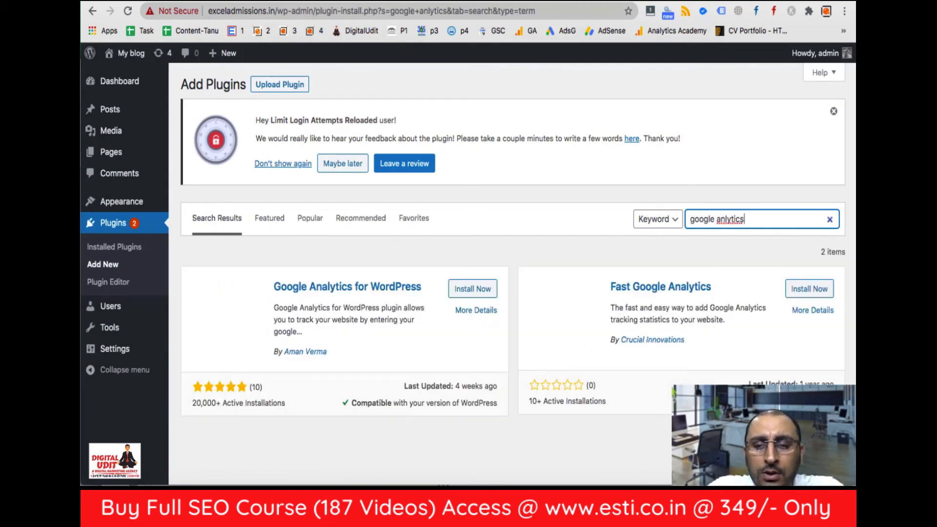
scroll(421, 425, "down", 1)
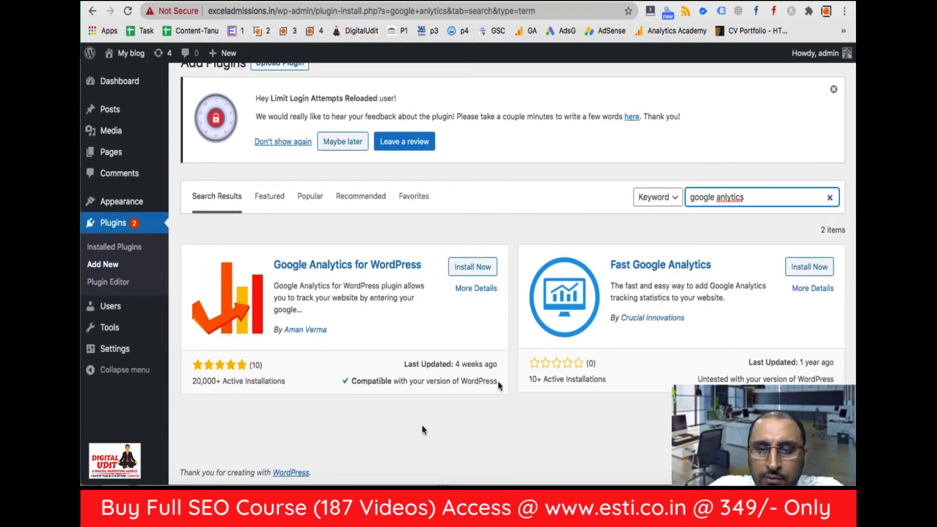
scroll(574, 380, "down", 2)
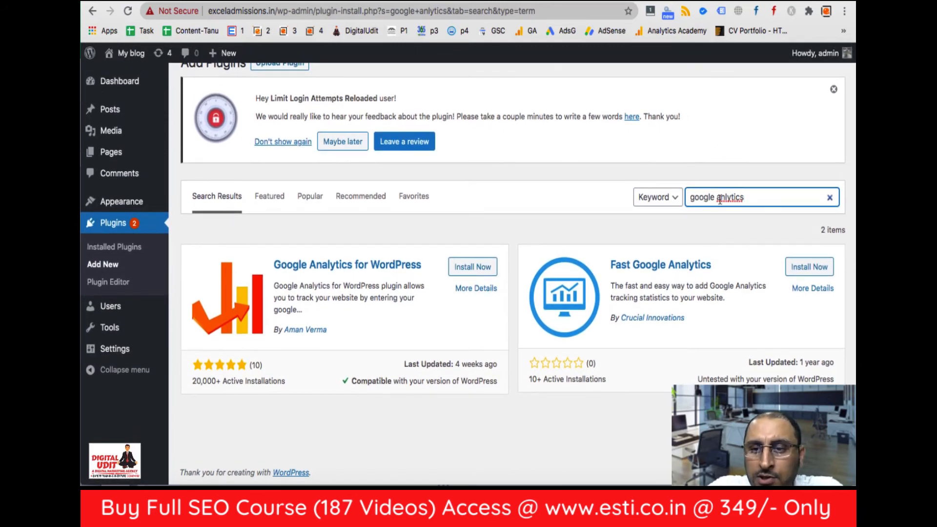
Step: Search plugins for "analytics" instead, then install and activate Google Analytics Dashboard Plugin for WordPress by MonsterInsights
left_click_drag(716, 198, 650, 203)
key("BackSpace")
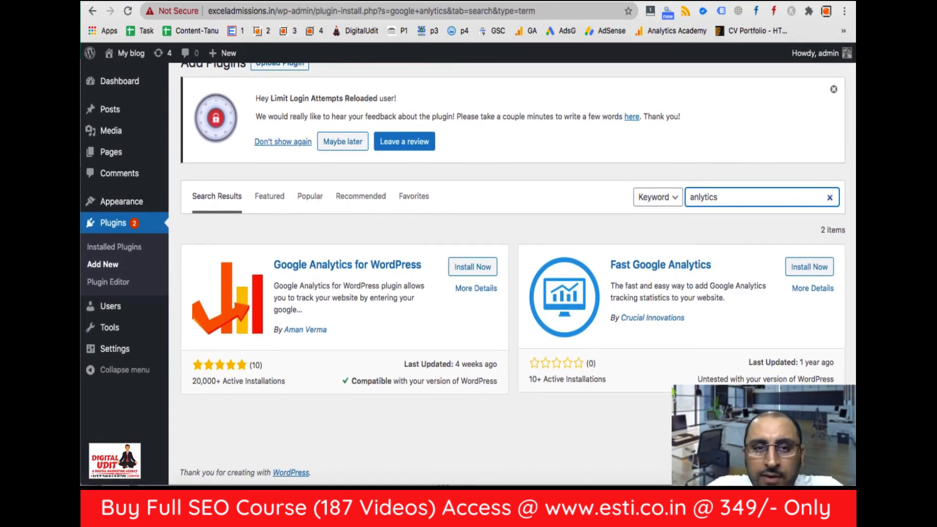
type("a")
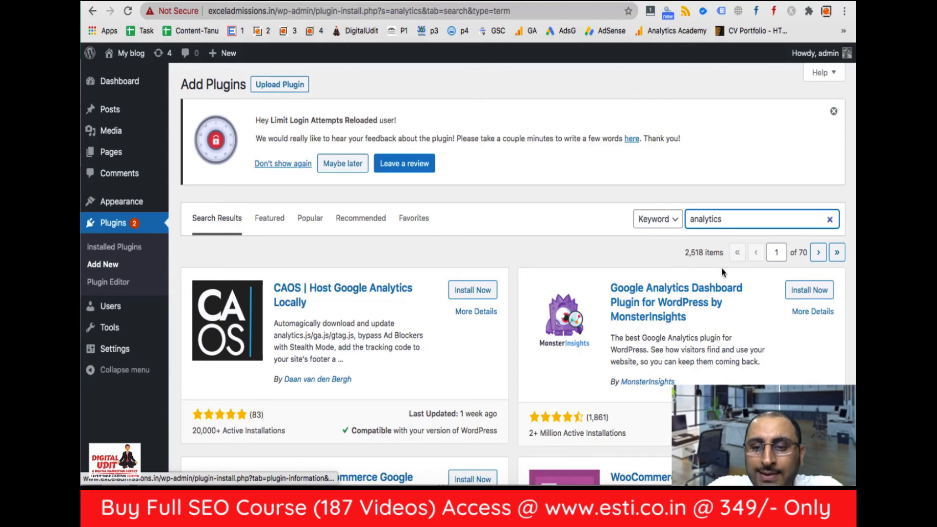
left_click(807, 291)
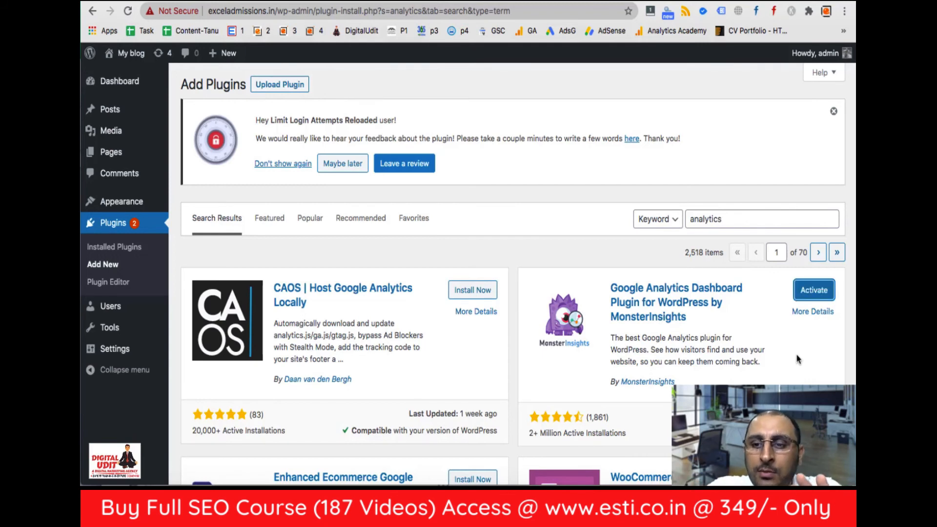
left_click(815, 295)
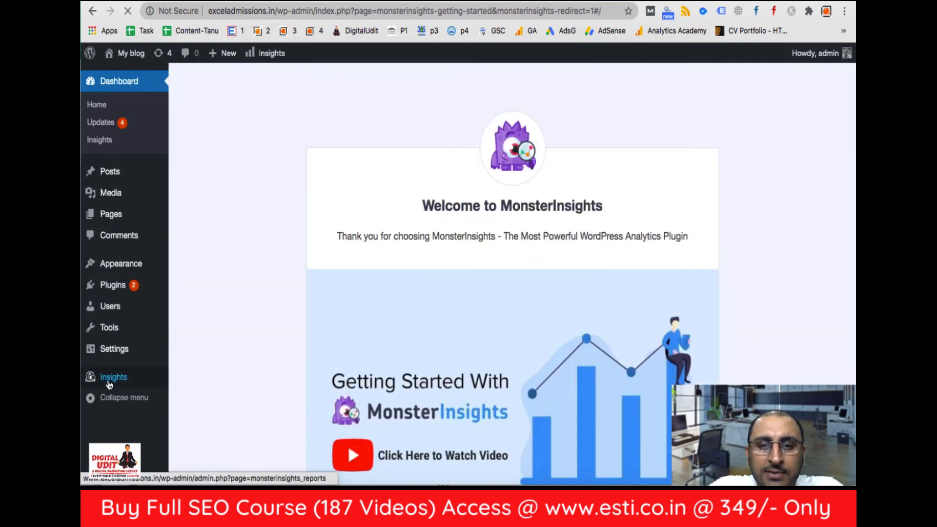
Step: Launch the MonsterInsights setup wizard and save Business Website as the site category
scroll(374, 314, "down", 6)
scroll(374, 314, "down", 1)
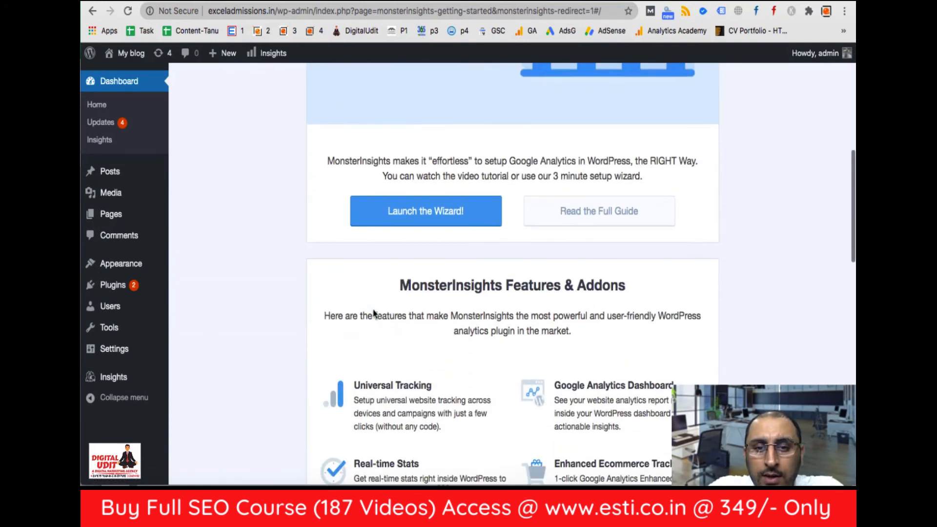
left_click(416, 220)
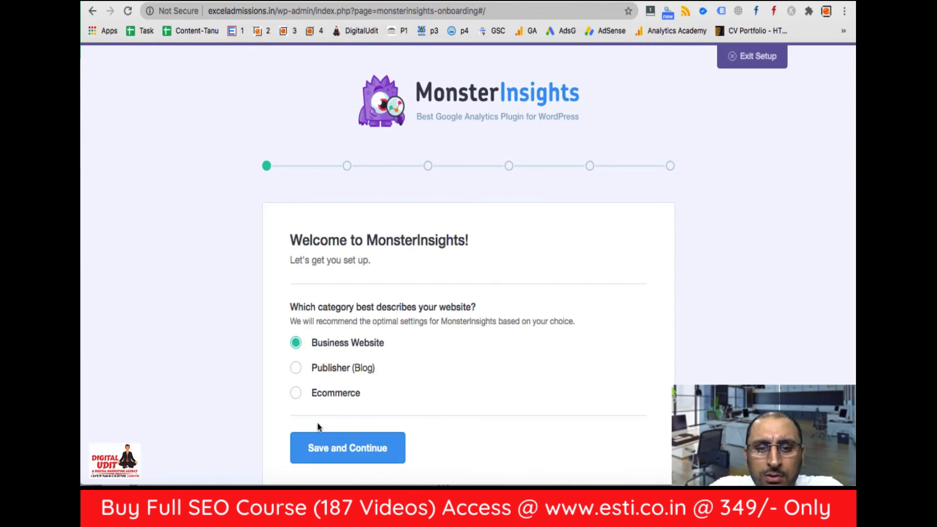
left_click(377, 465)
Step: Connect MonsterInsights to the Google account that holds the site's Analytics property and allow the requested access
scroll(375, 458, "down", 3)
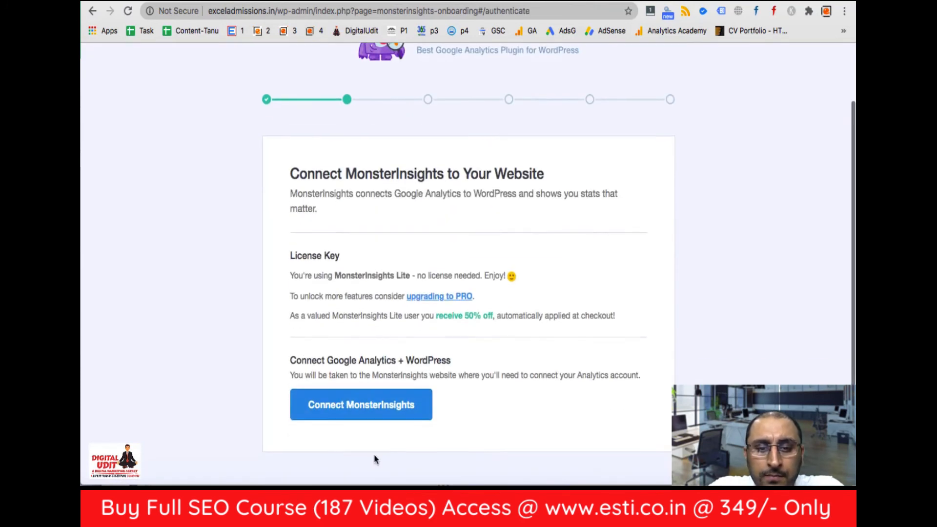
left_click(377, 415)
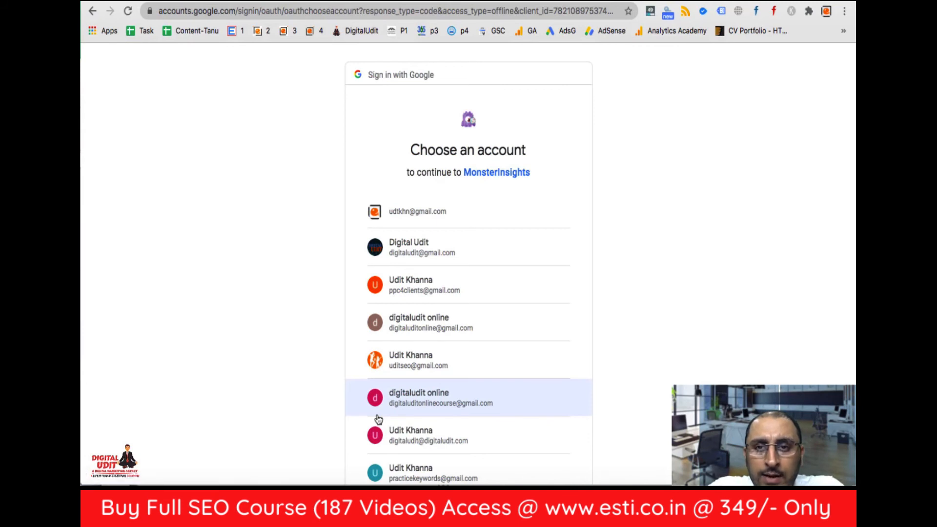
scroll(378, 420, "down", 3)
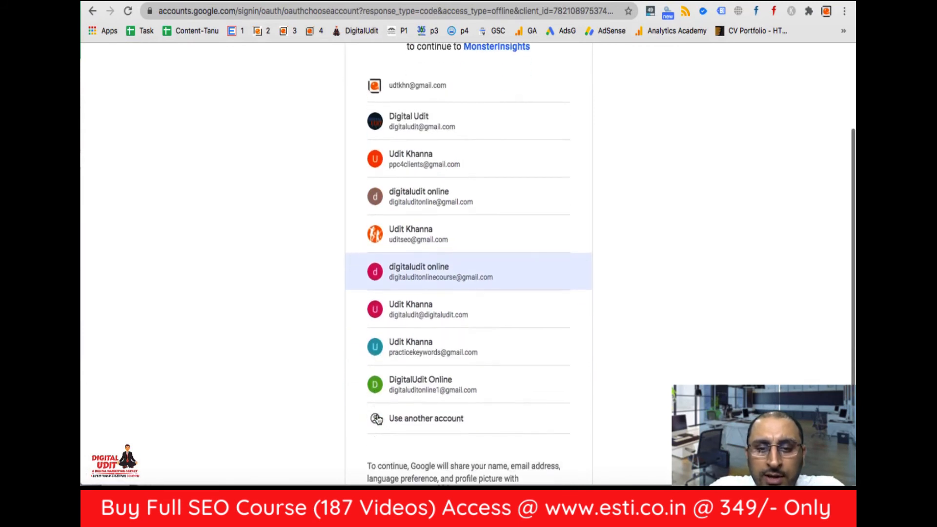
left_click(424, 336)
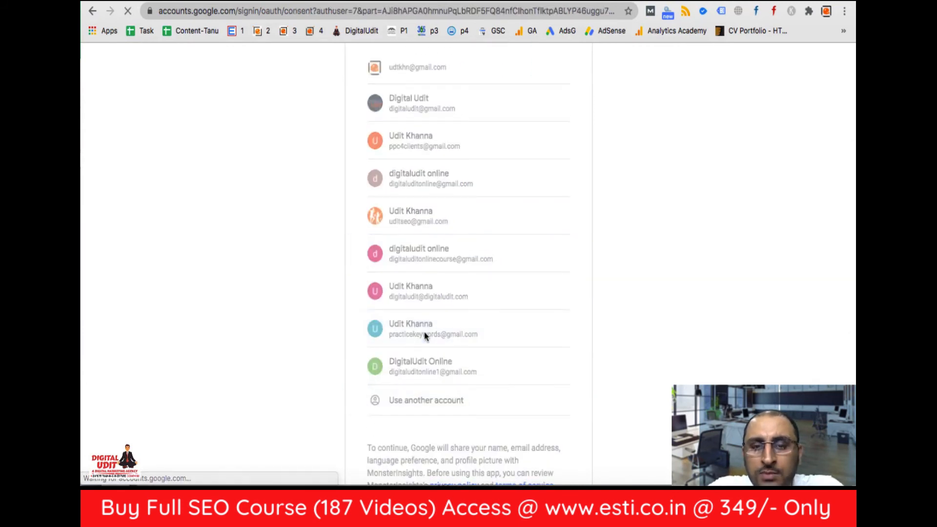
left_click(557, 404)
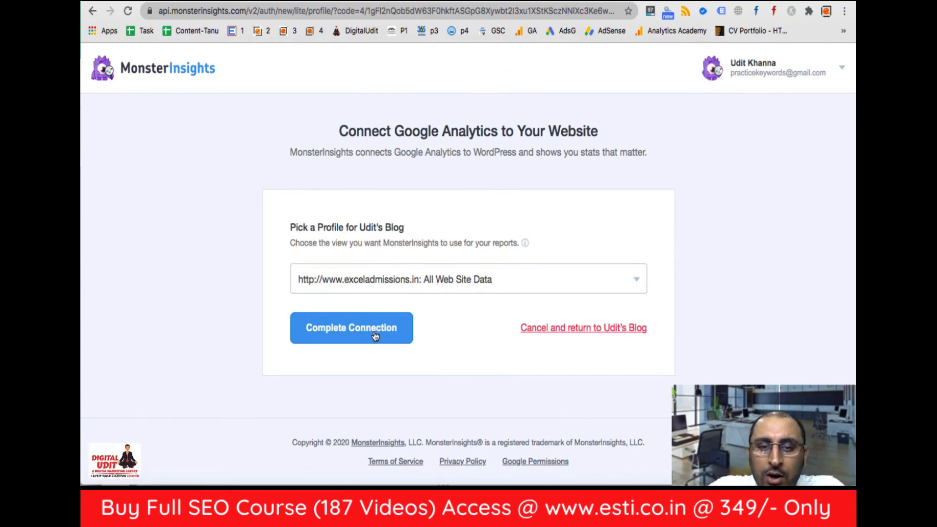
Step: Check the available Analytics profiles and complete the connection with exceladmissions.in: All Web Site Data
left_click(393, 279)
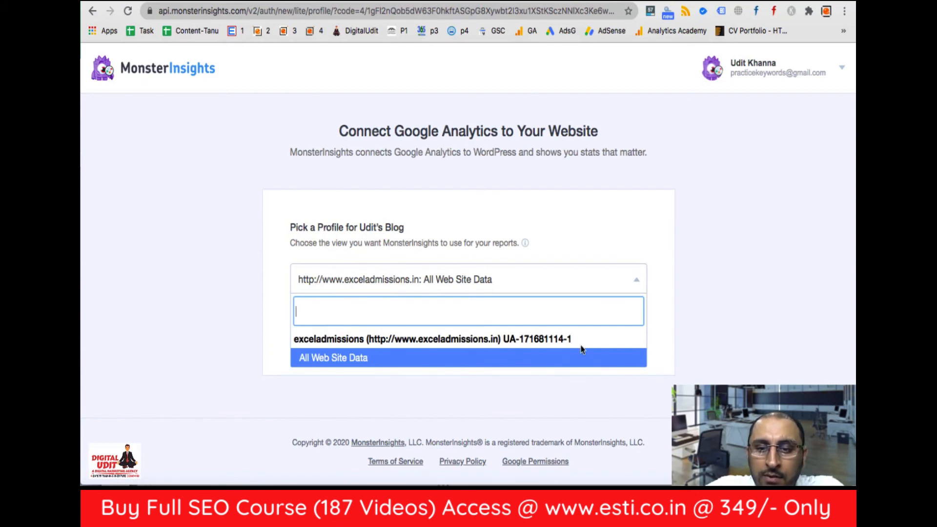
left_click(272, 344)
left_click(333, 332)
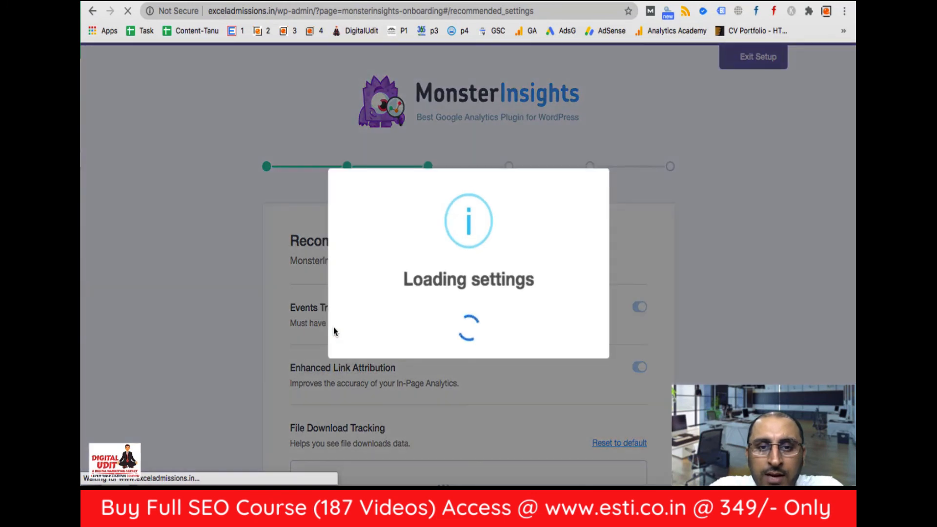
Step: Finish the MonsterInsights setup wizard with the recommended settings, without Pro addons or WPForms
scroll(334, 331, "down", 6)
scroll(334, 332, "down", 5)
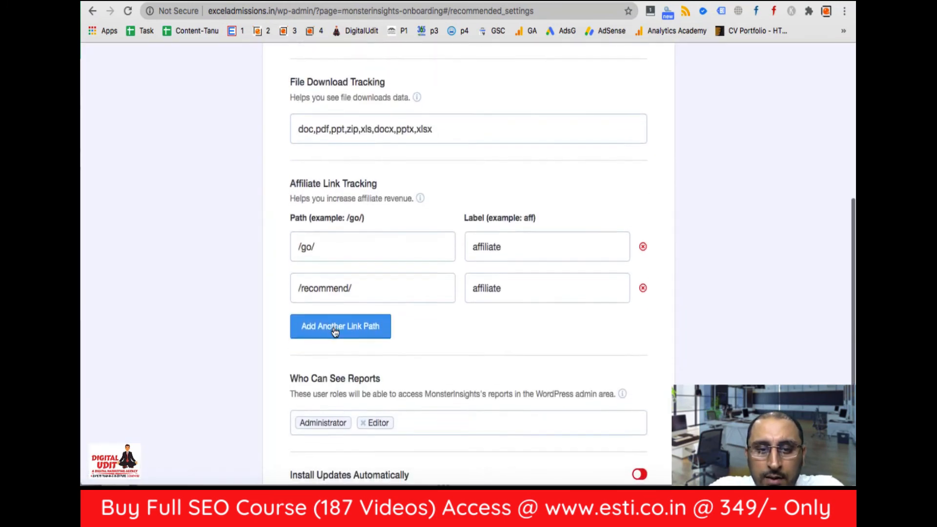
left_click(351, 404)
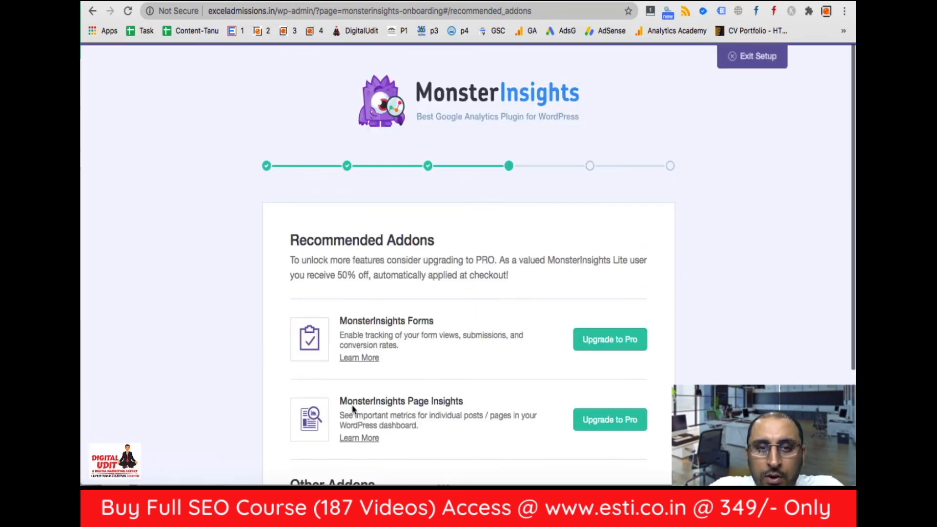
scroll(356, 409, "down", 3)
left_click(353, 409)
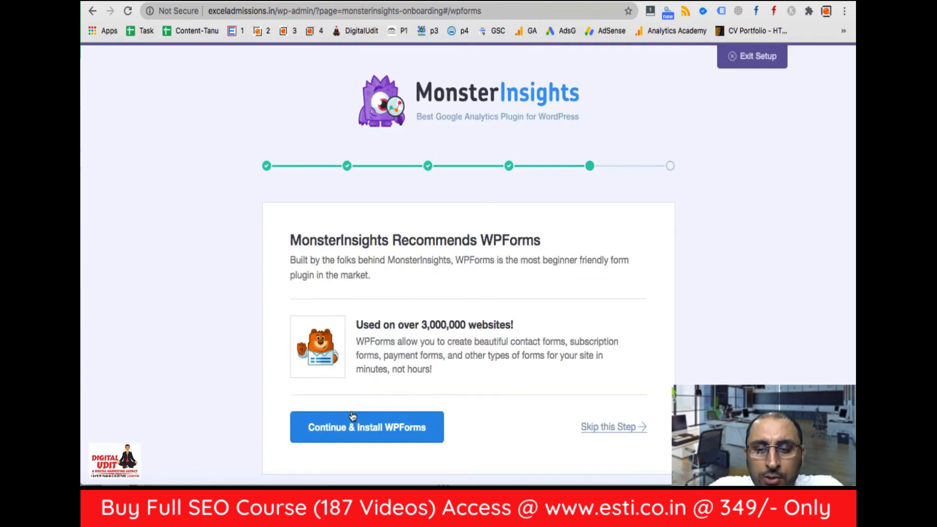
left_click(629, 427)
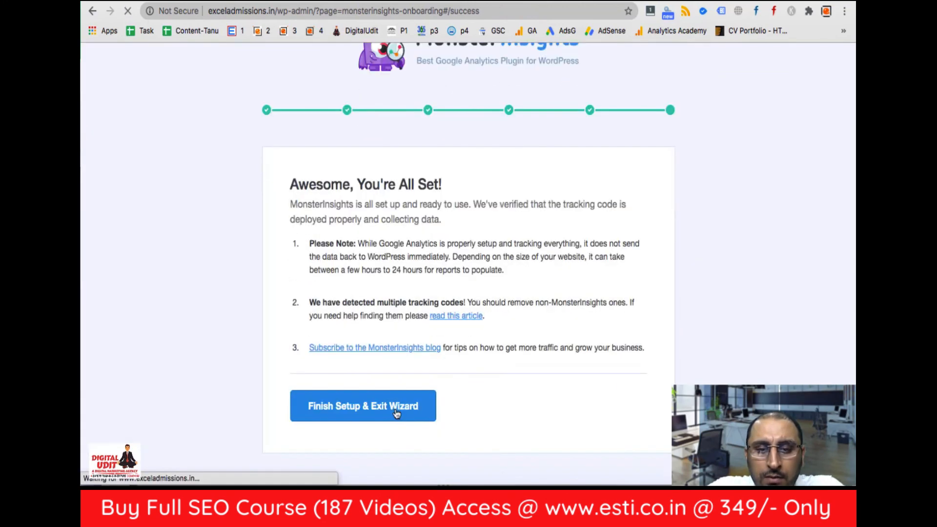
left_click(396, 413)
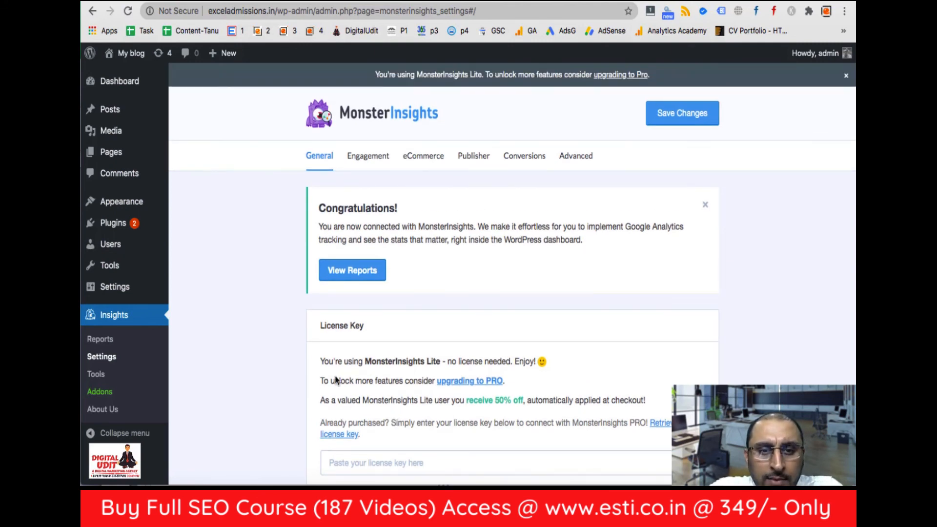
Step: Open the WordPress Dashboard and try to resolve the MonsterInsights widget's JavaScript loading issue
left_click(121, 86)
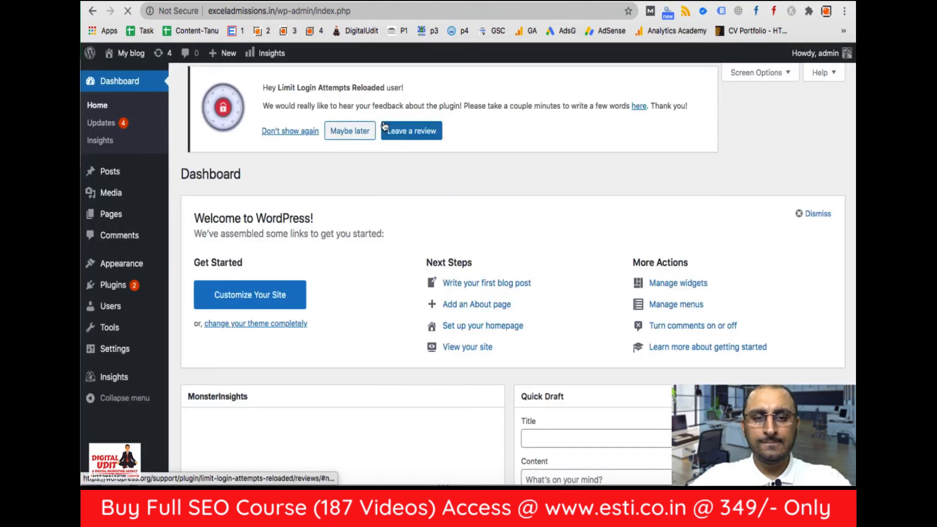
scroll(351, 330, "down", 6)
scroll(361, 351, "down", 2)
scroll(370, 364, "up", 2)
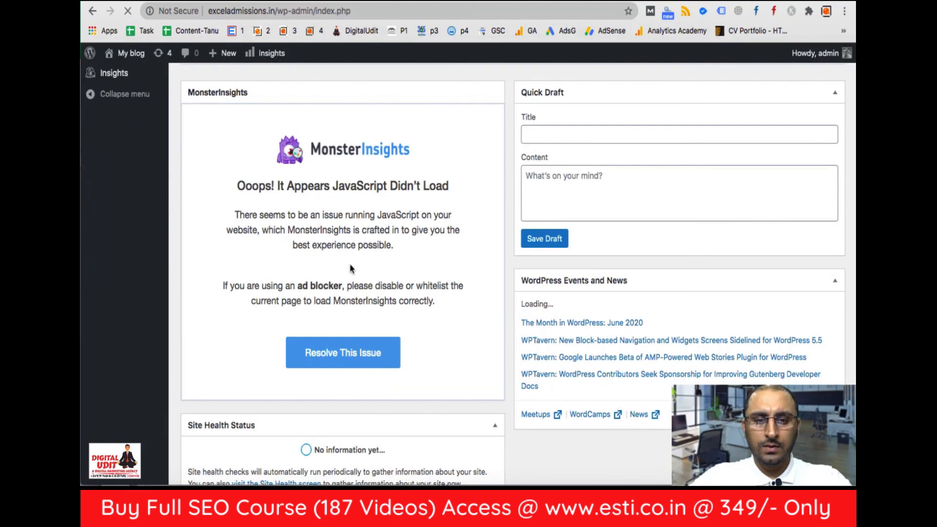
left_click(351, 347)
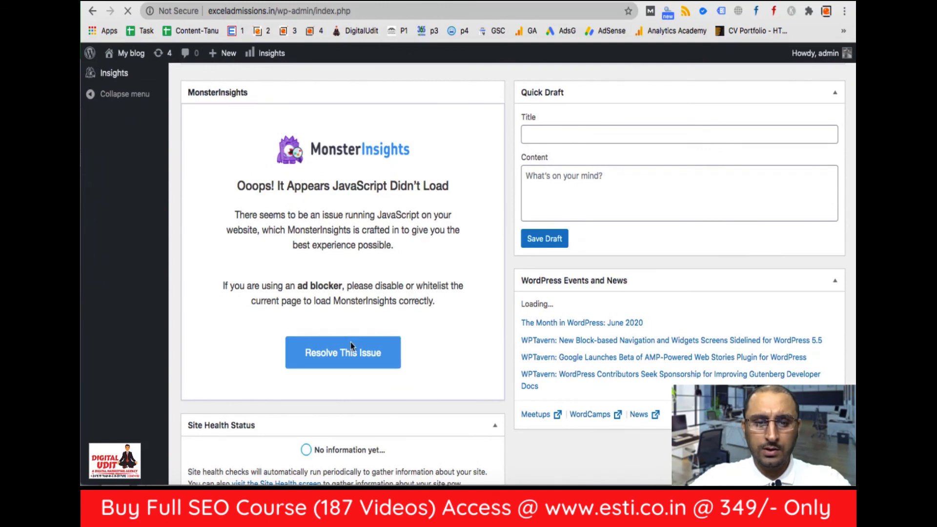
left_click(186, 1)
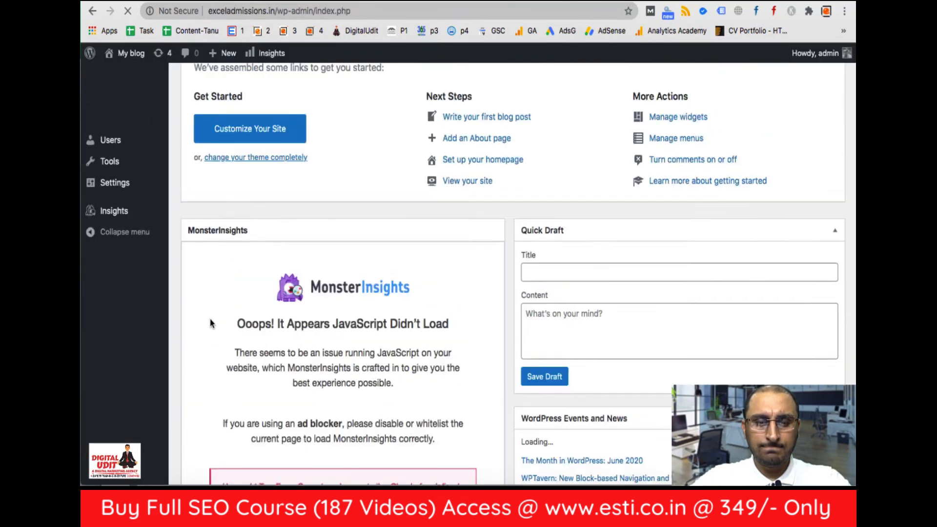
Step: Examine the Overview Report and the other report sections in the Dashboard's MonsterInsights widget
scroll(209, 318, "down", 8)
scroll(210, 318, "up", 10)
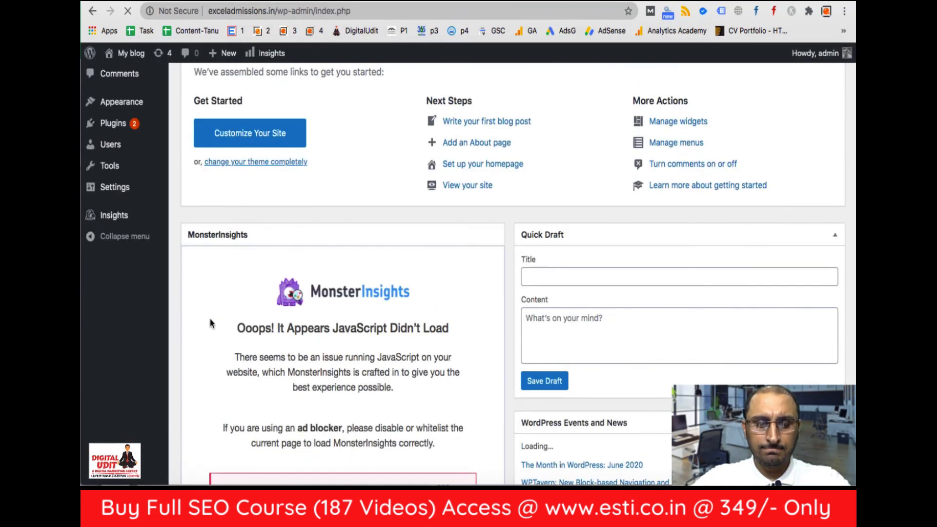
scroll(210, 318, "down", 2)
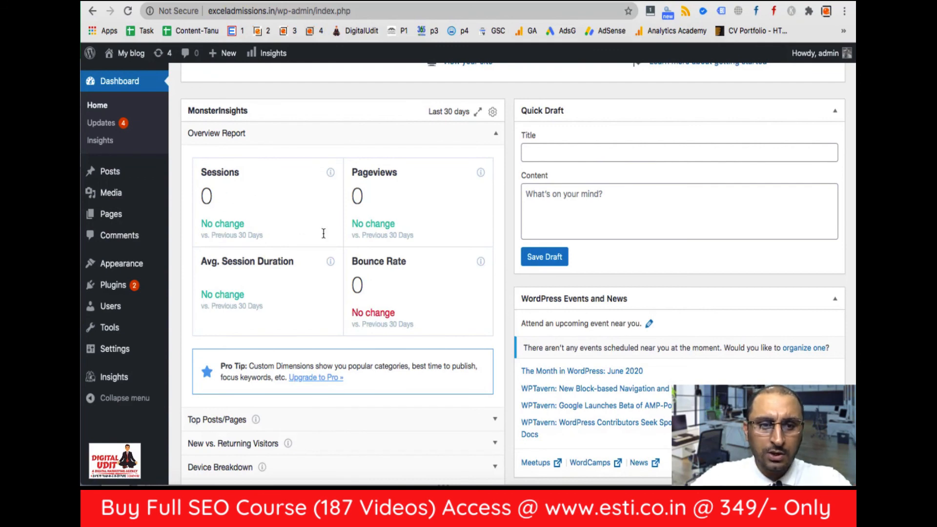
scroll(314, 312, "down", 5)
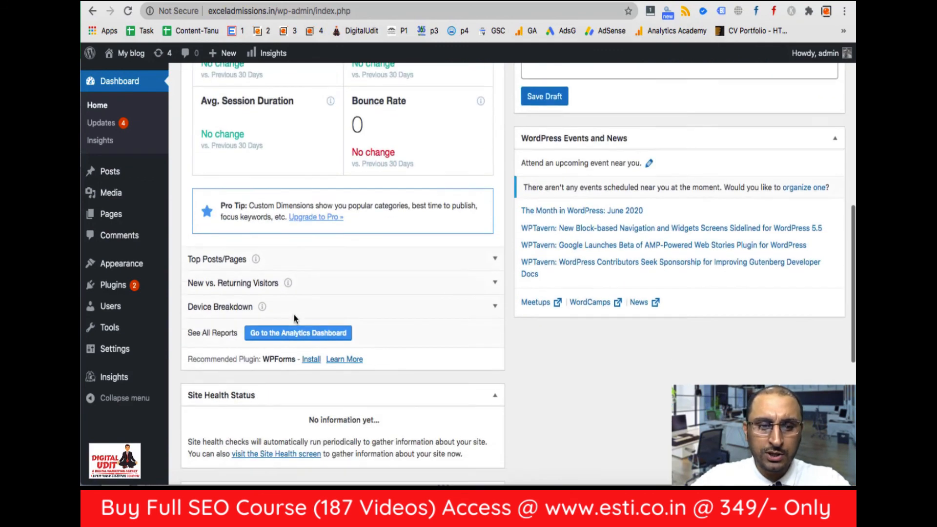
scroll(274, 306, "up", 10)
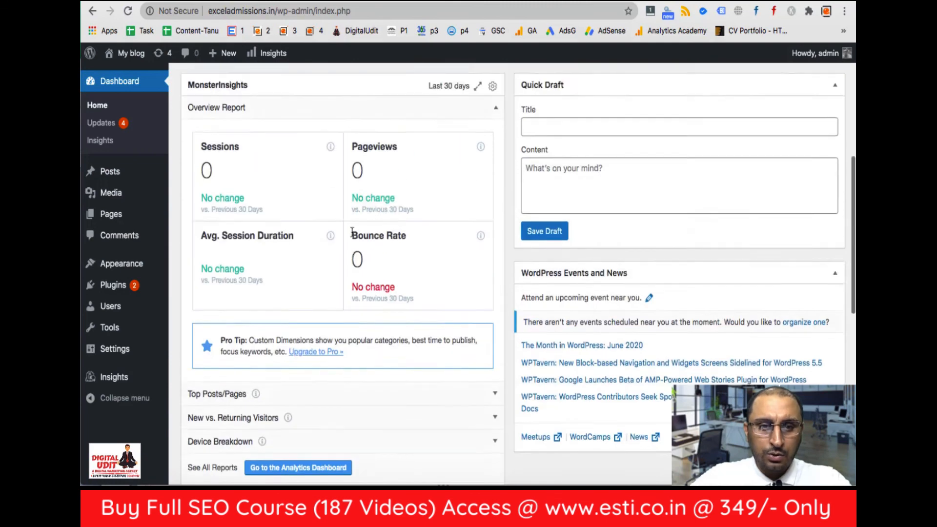